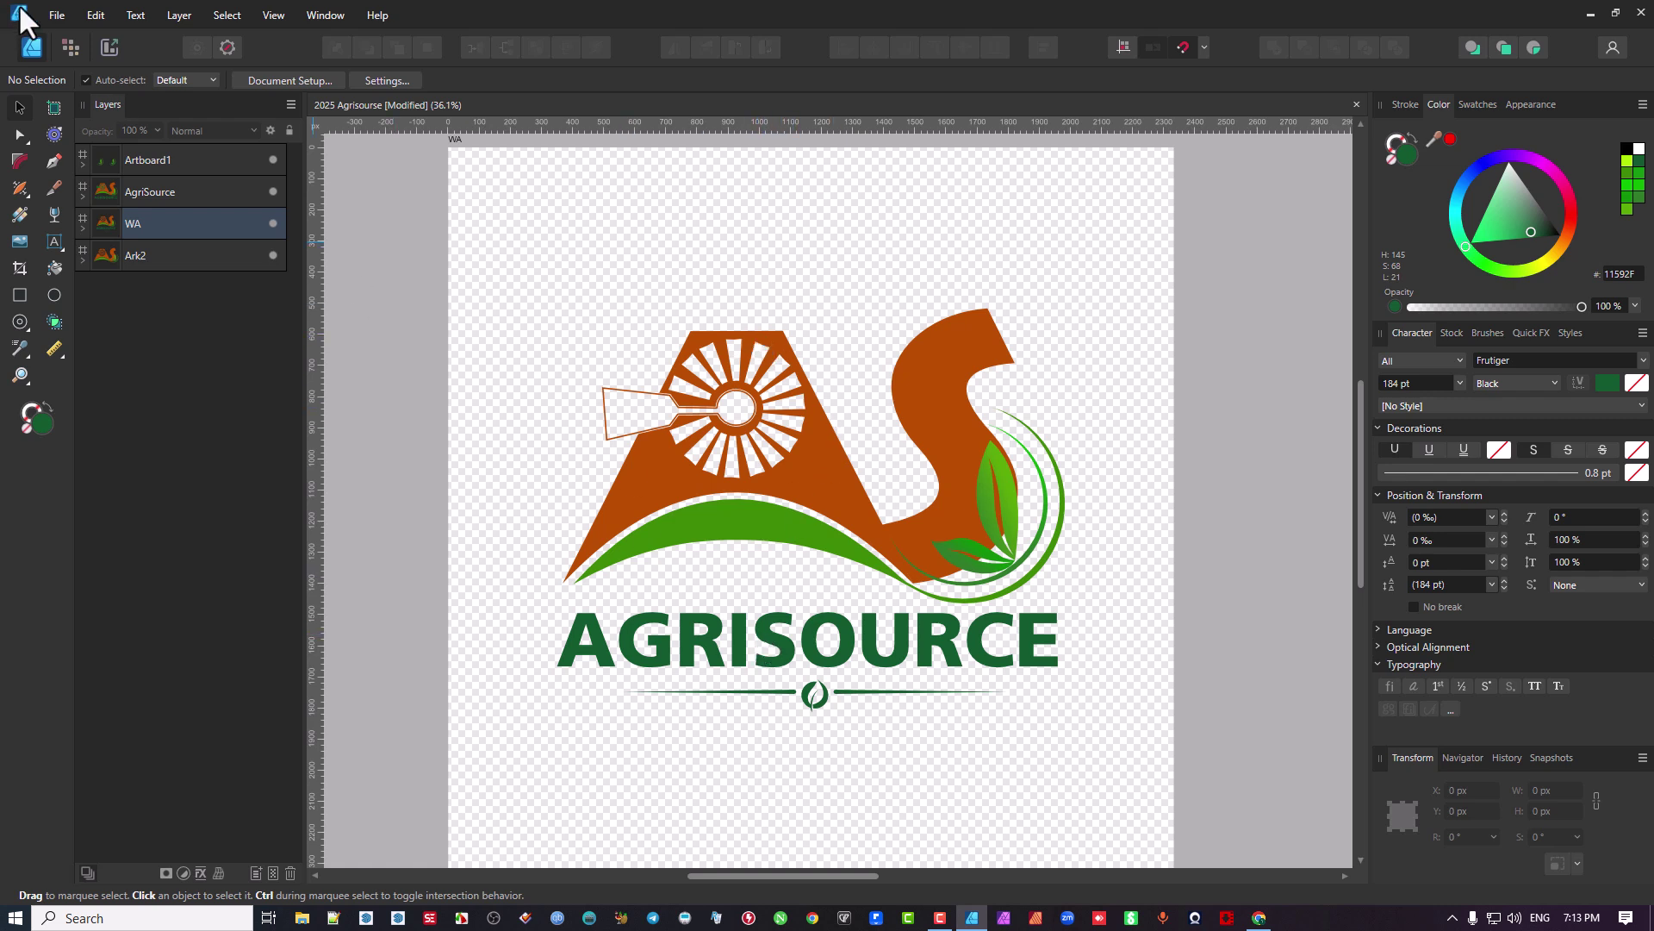
# - Compare the export previews of the WA artboard as PNG, PDF and SVG, and close the dialog without exporting
pyautogui.click(47, 13)
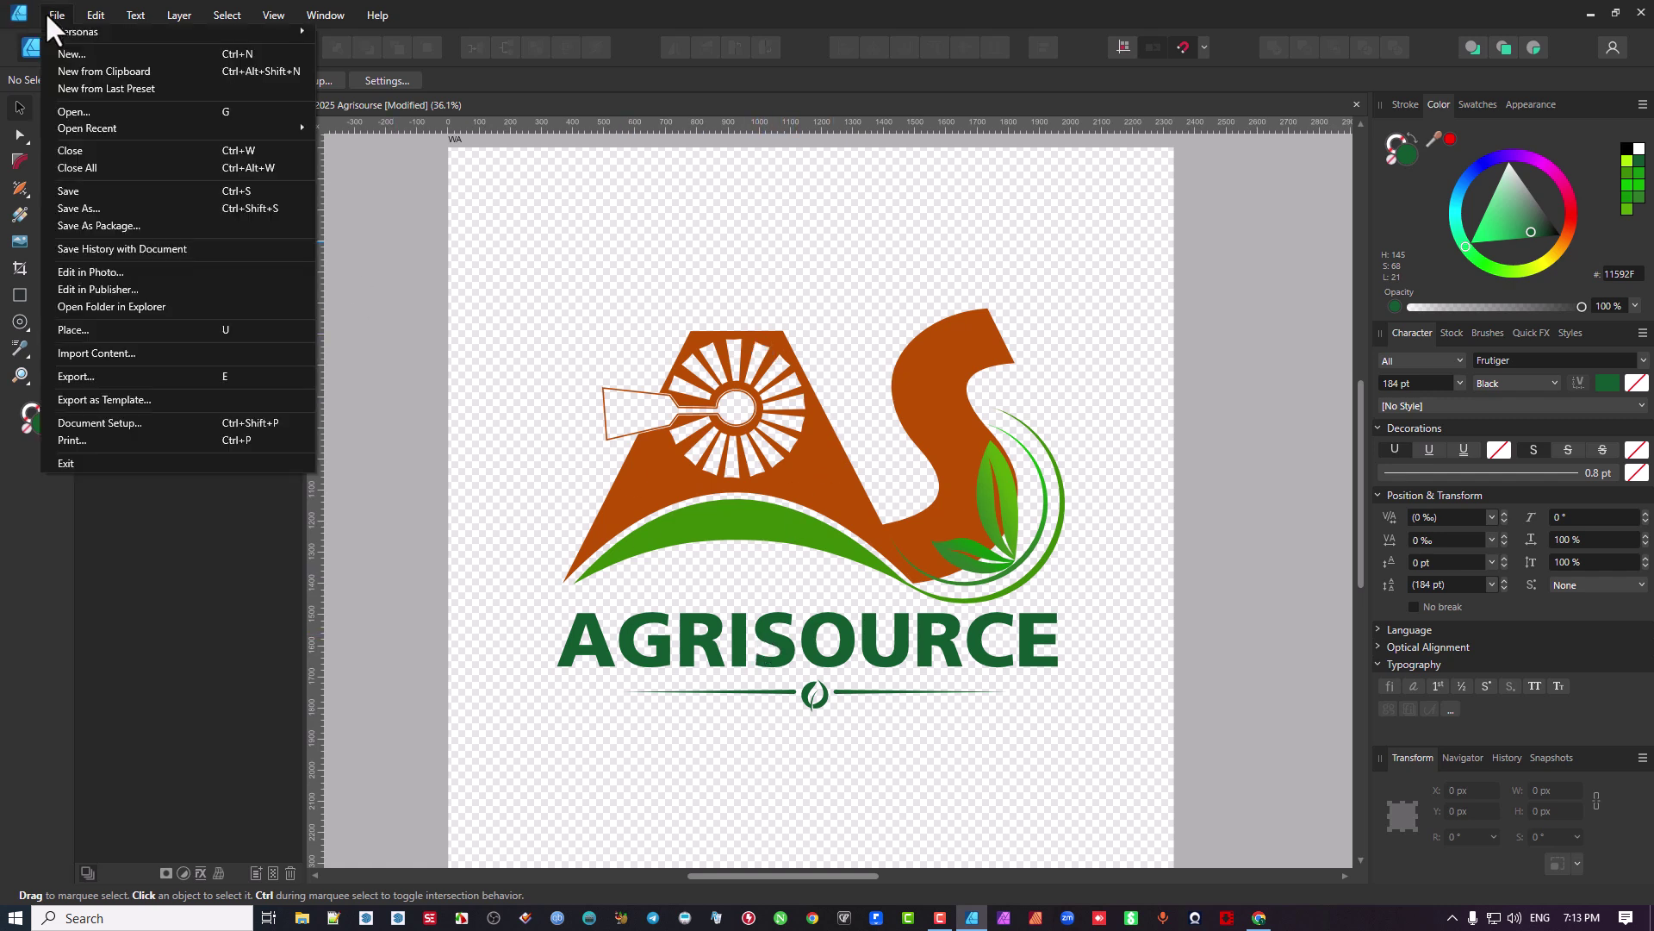
pyautogui.click(138, 376)
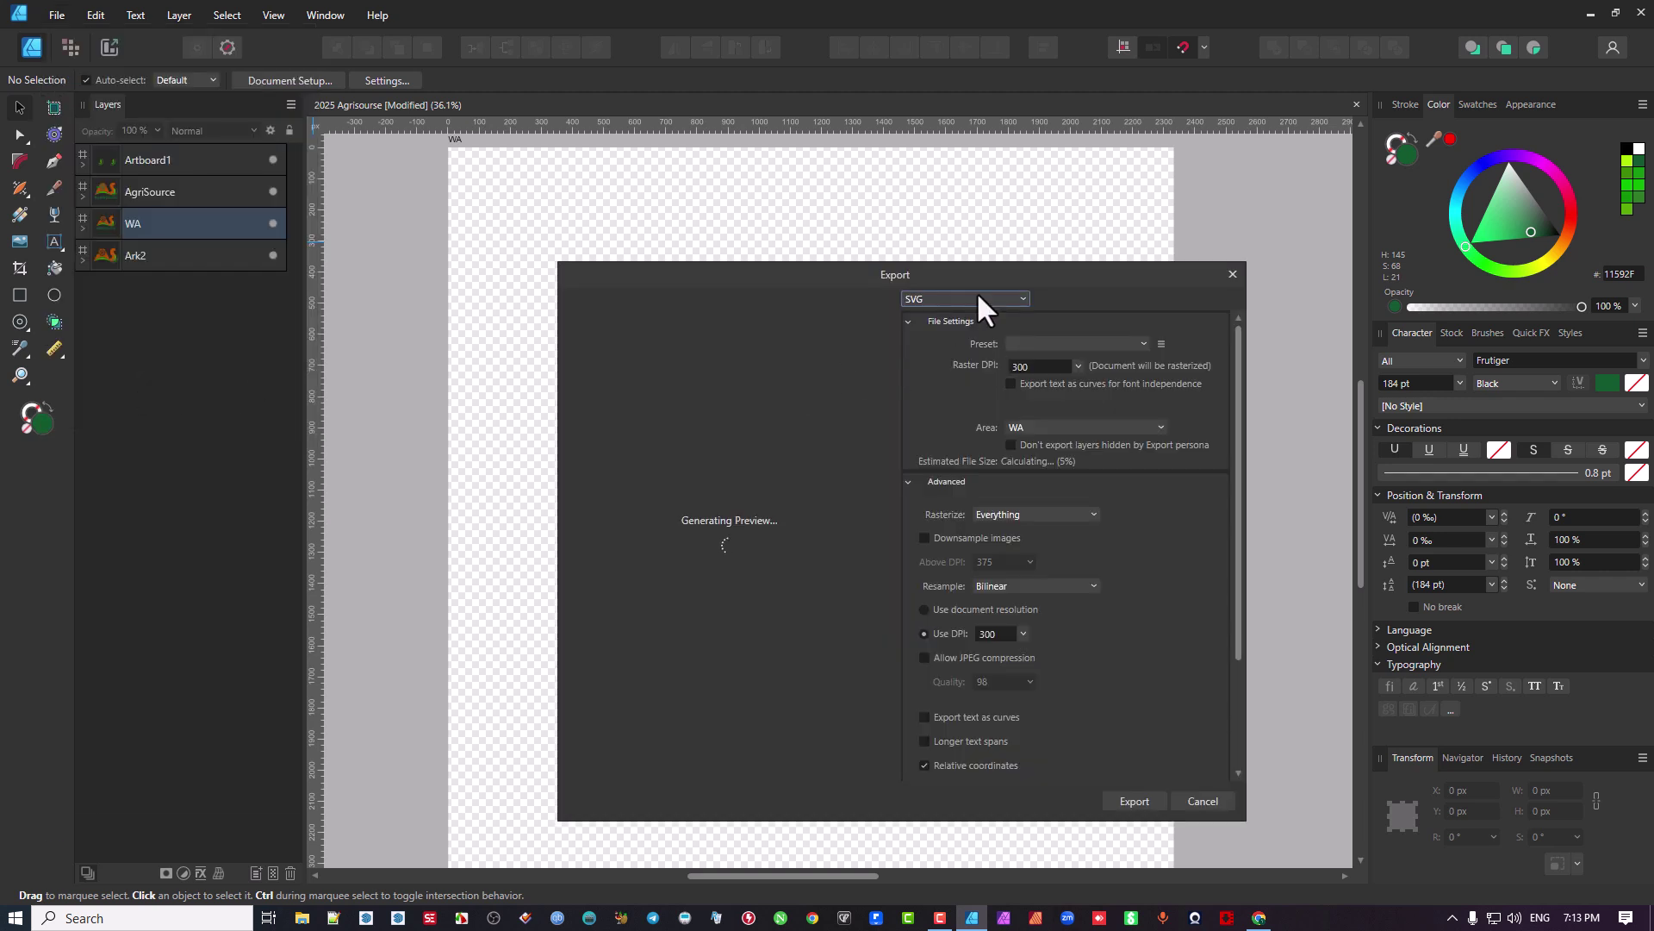
pyautogui.click(998, 298)
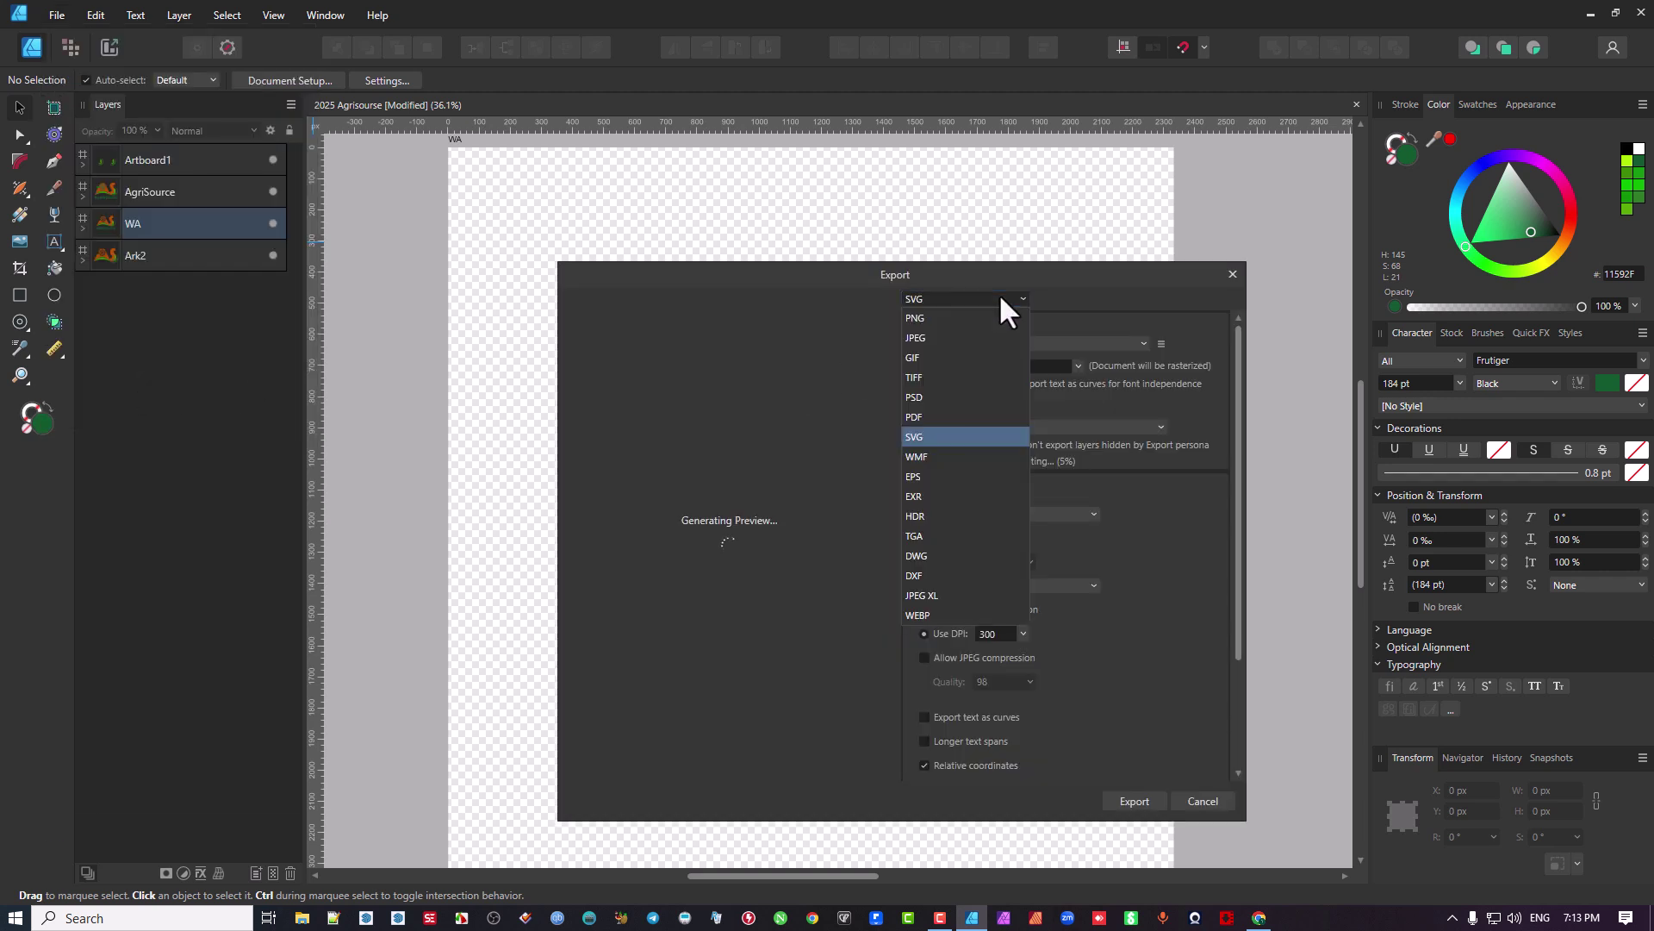
pyautogui.click(975, 317)
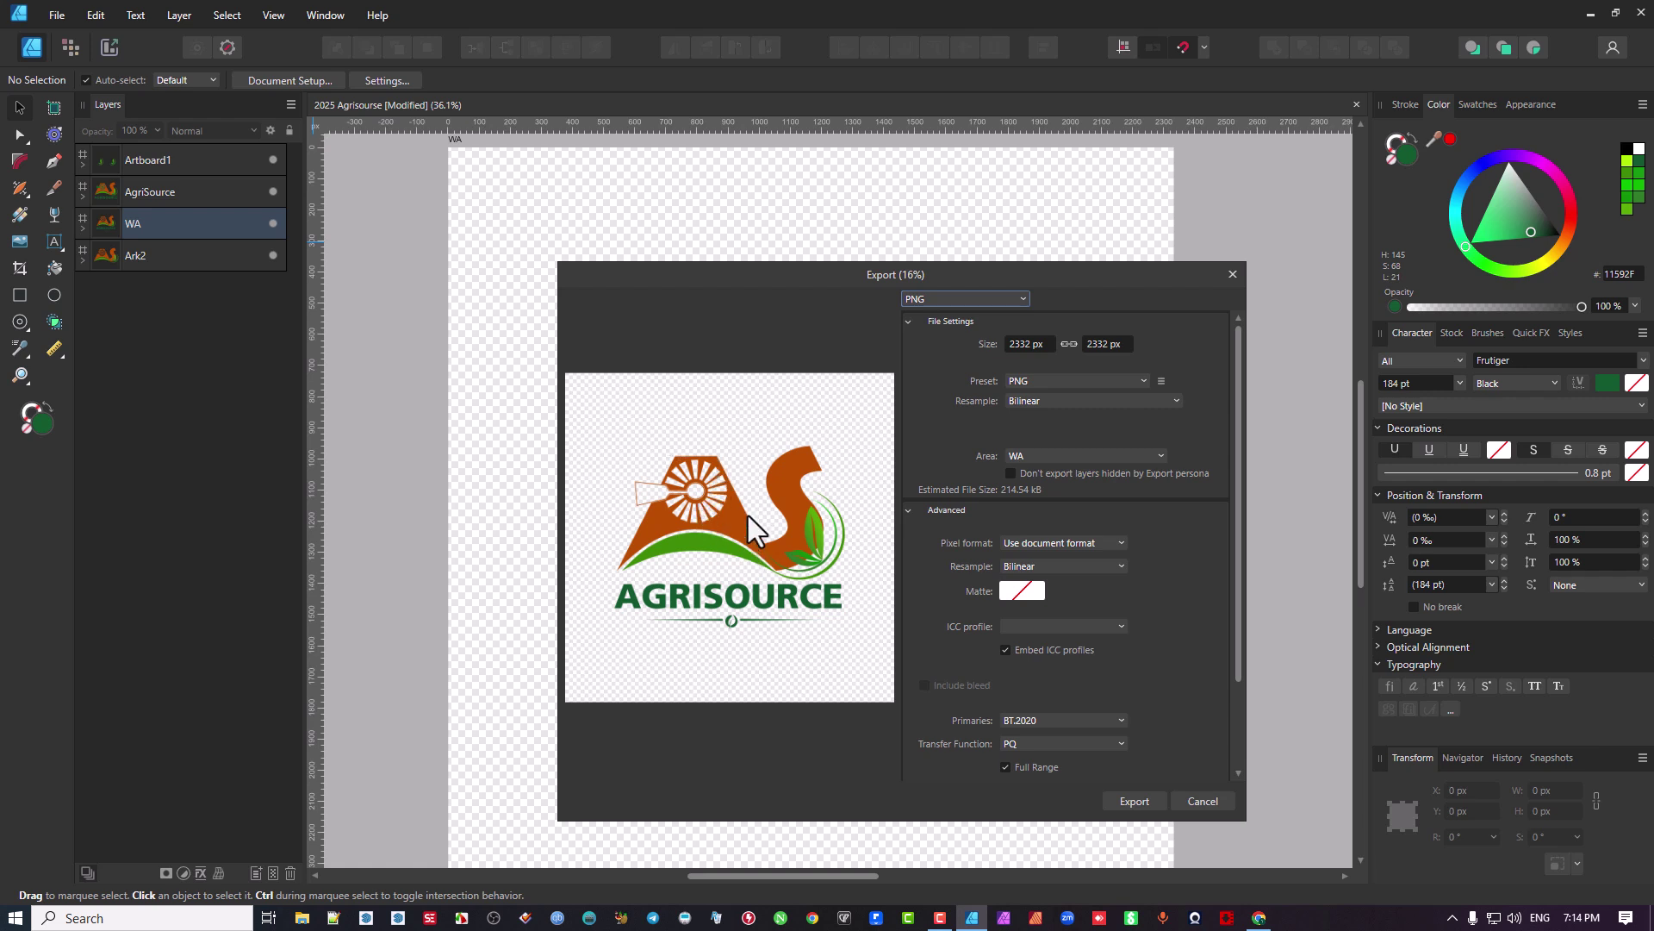
pyautogui.click(957, 299)
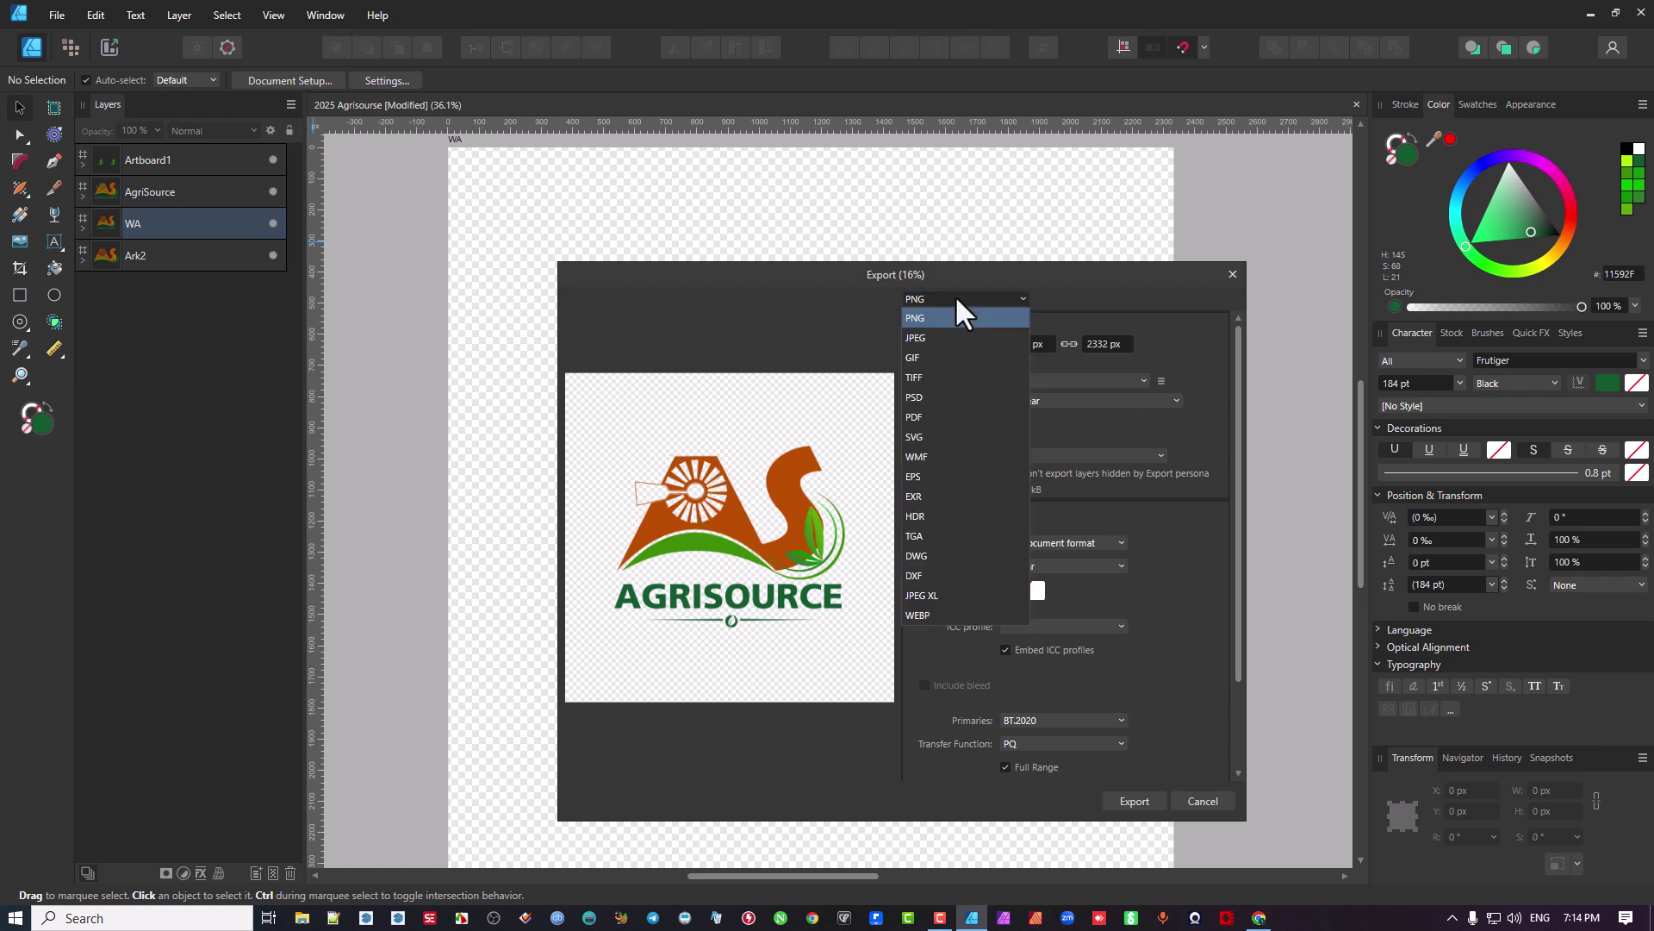
pyautogui.click(940, 417)
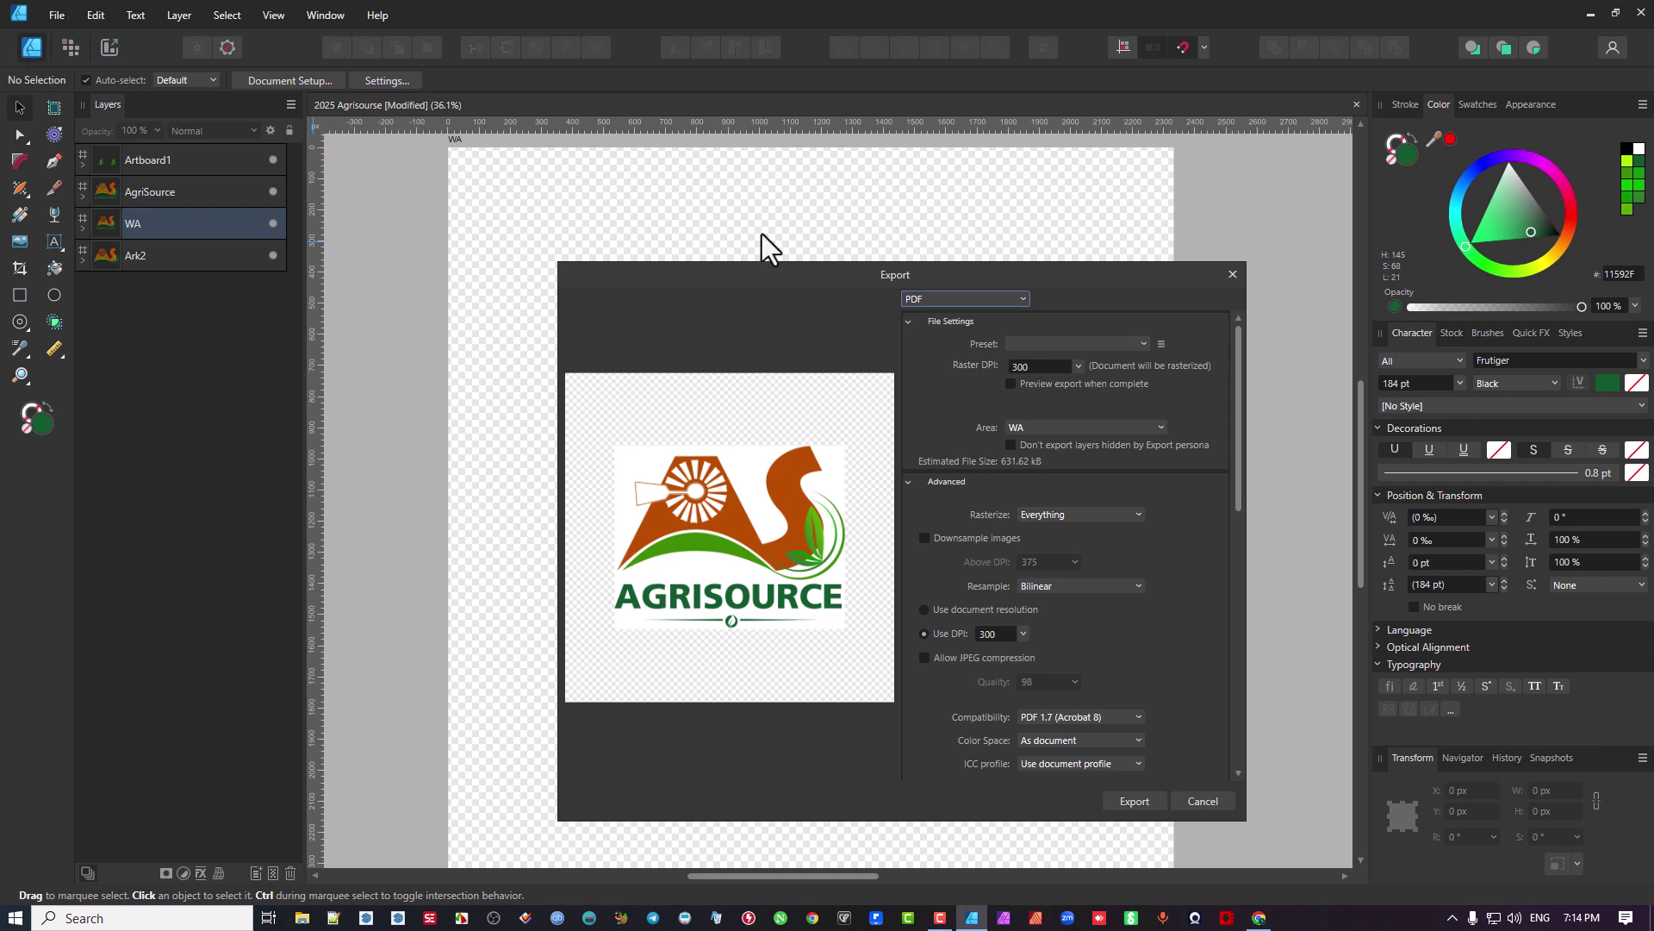
pyautogui.click(989, 300)
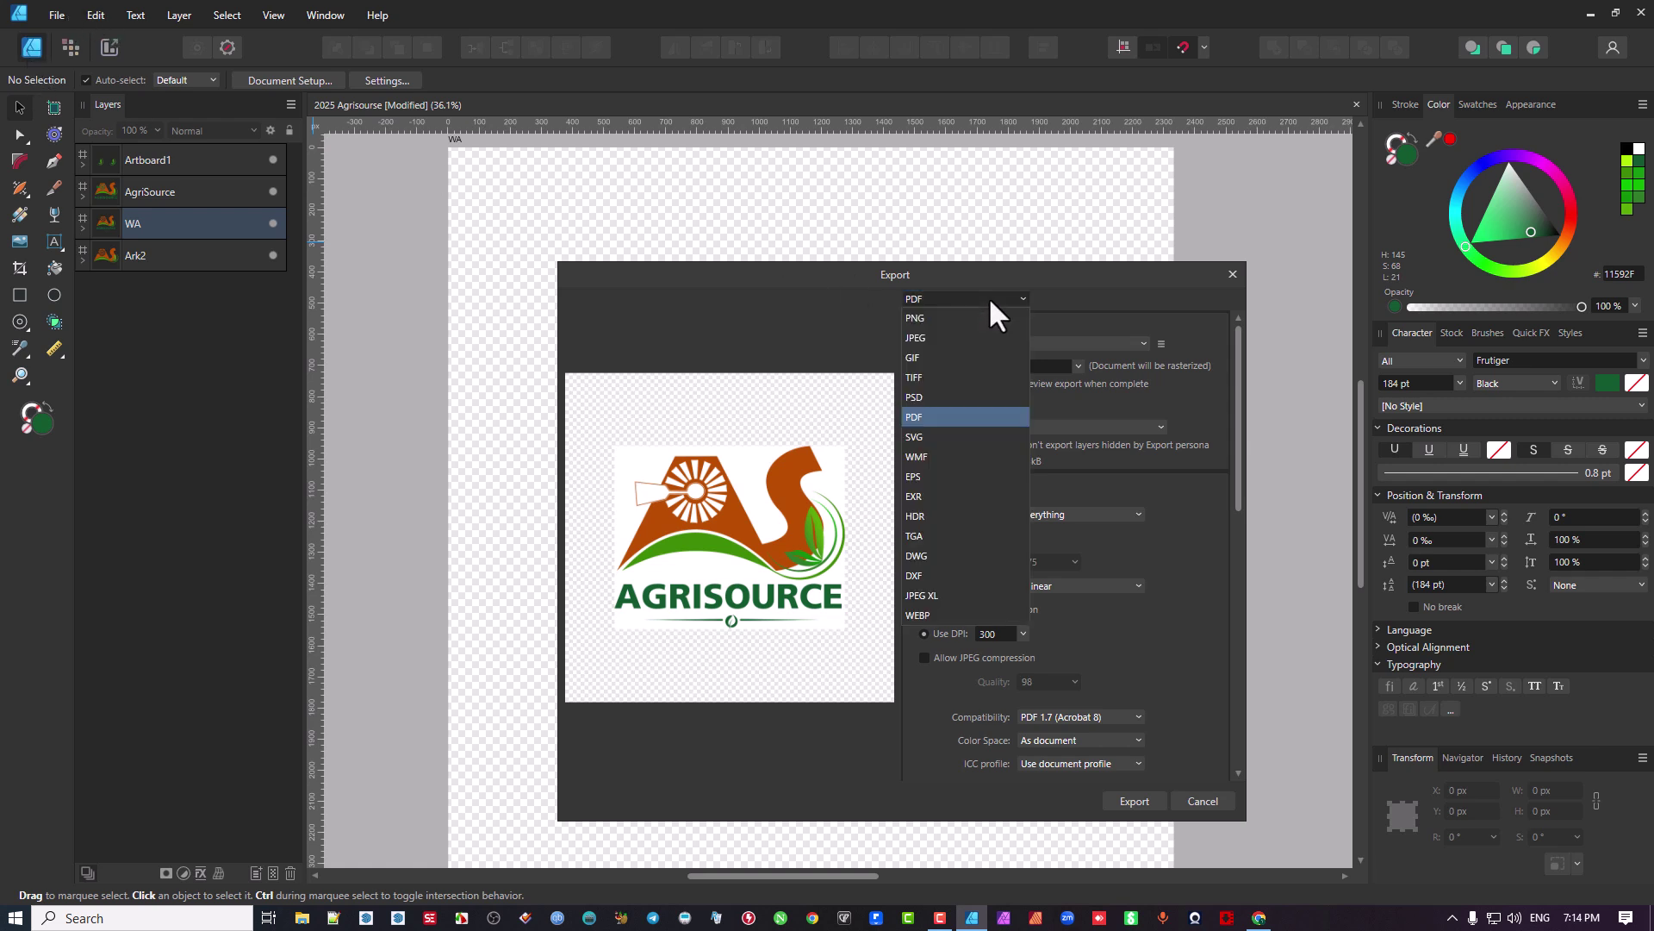
pyautogui.click(932, 438)
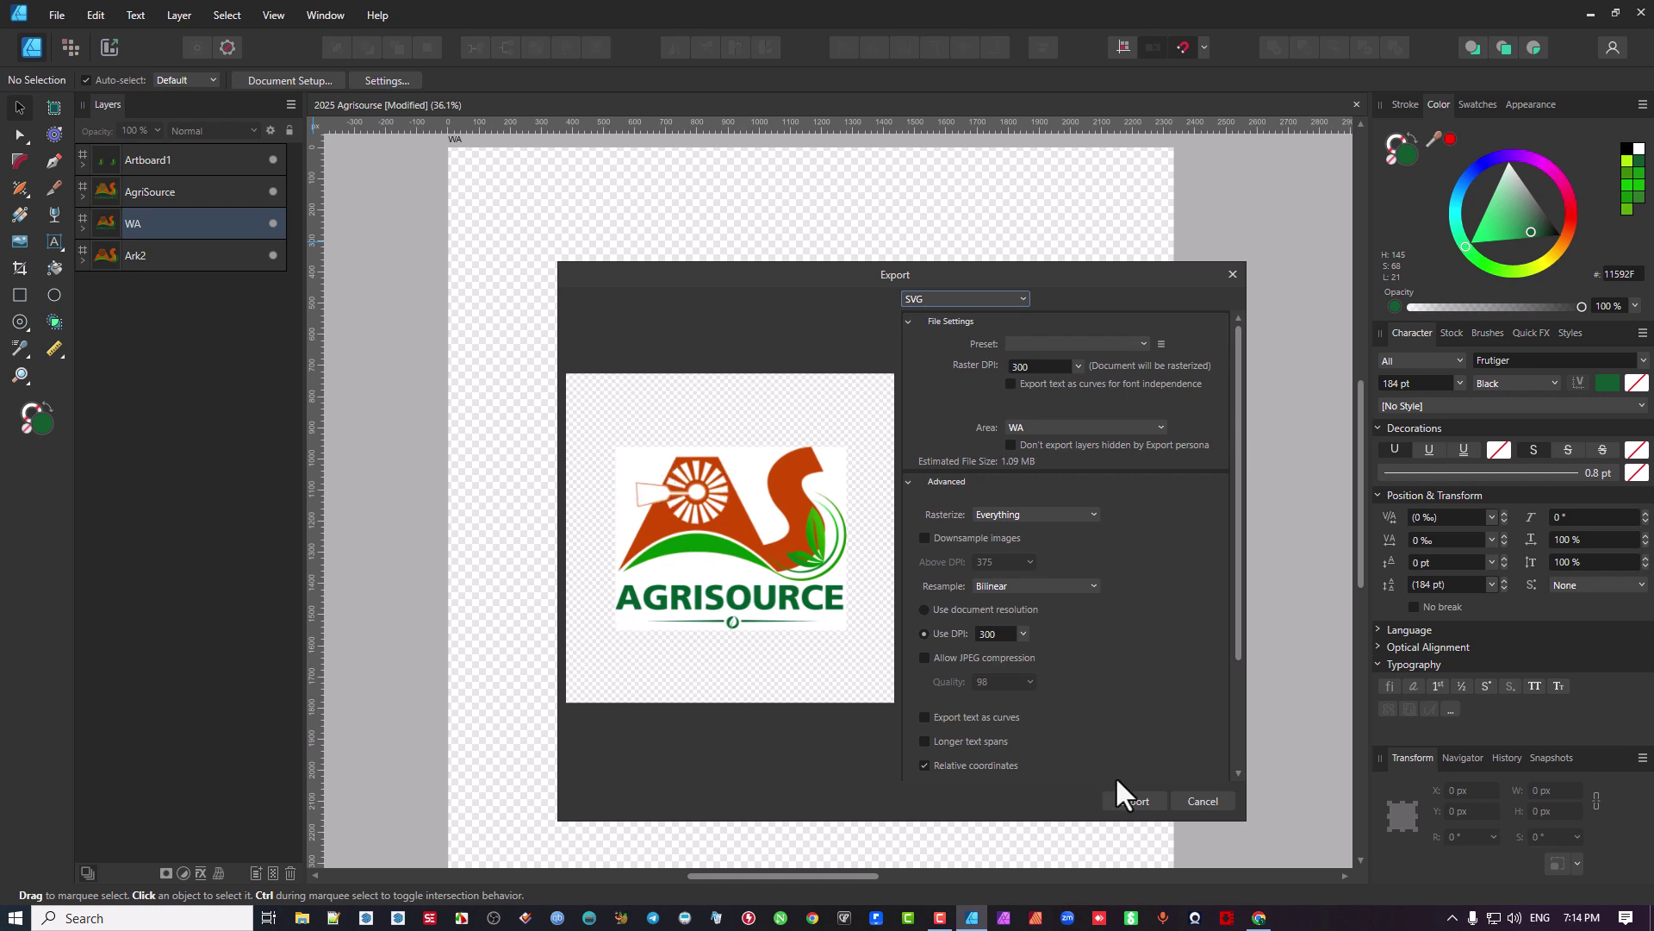
pyautogui.click(1214, 798)
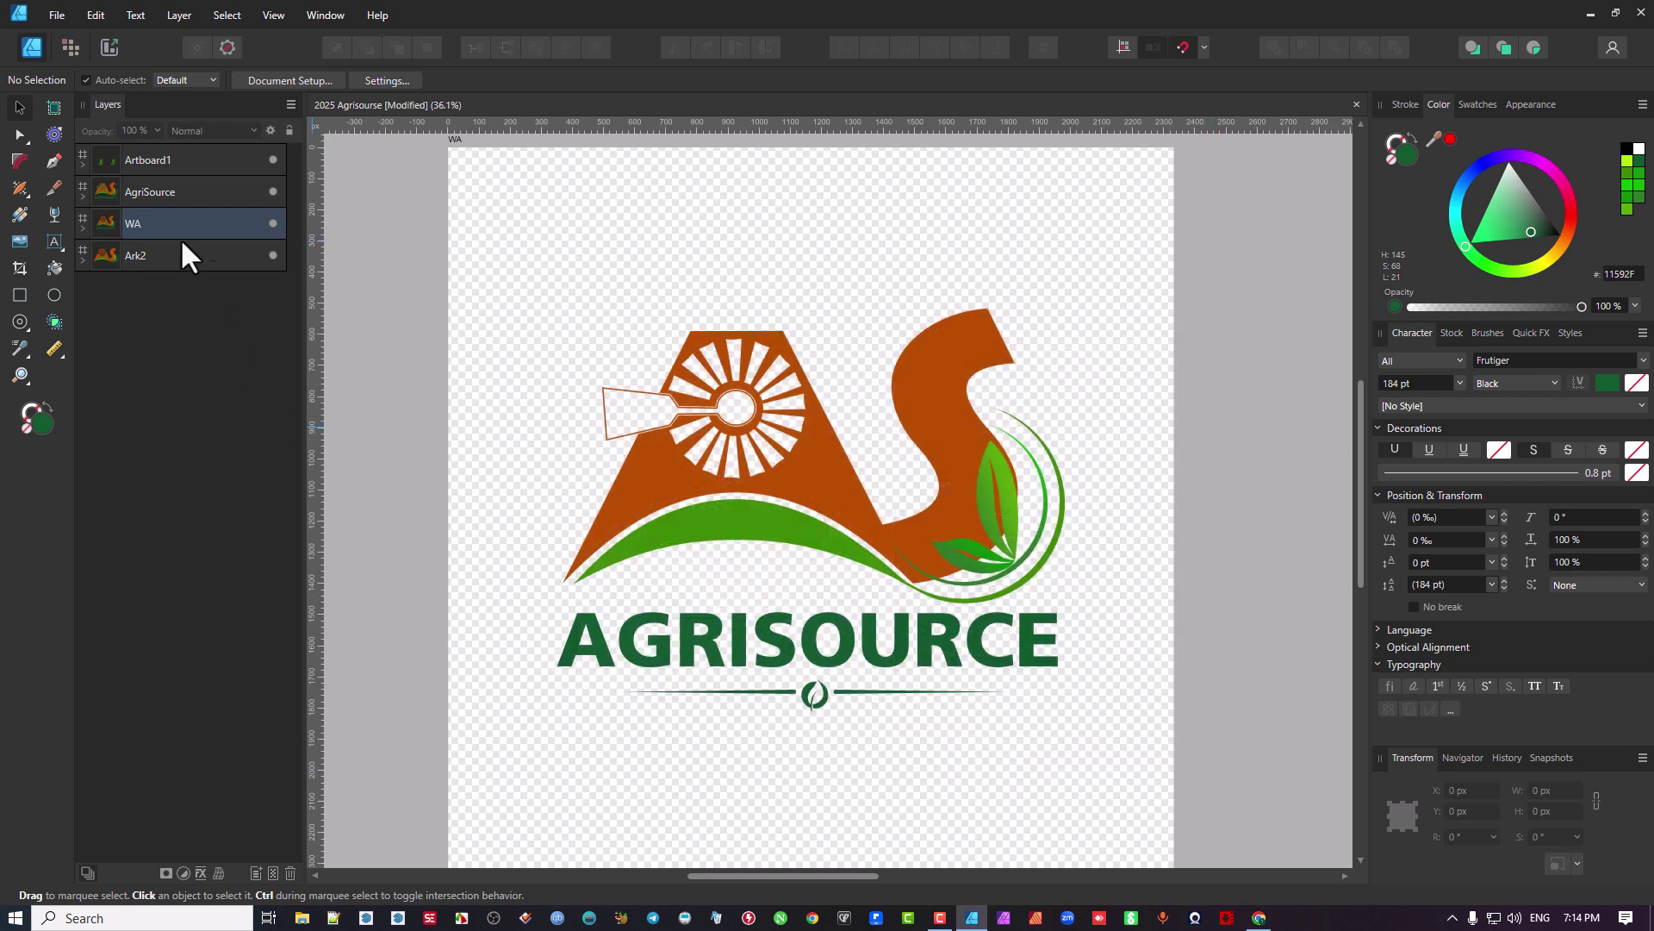
# - Hide the AgriSource and WA artboards to check for a background, and show them again
pyautogui.click(277, 189)
pyautogui.click(273, 224)
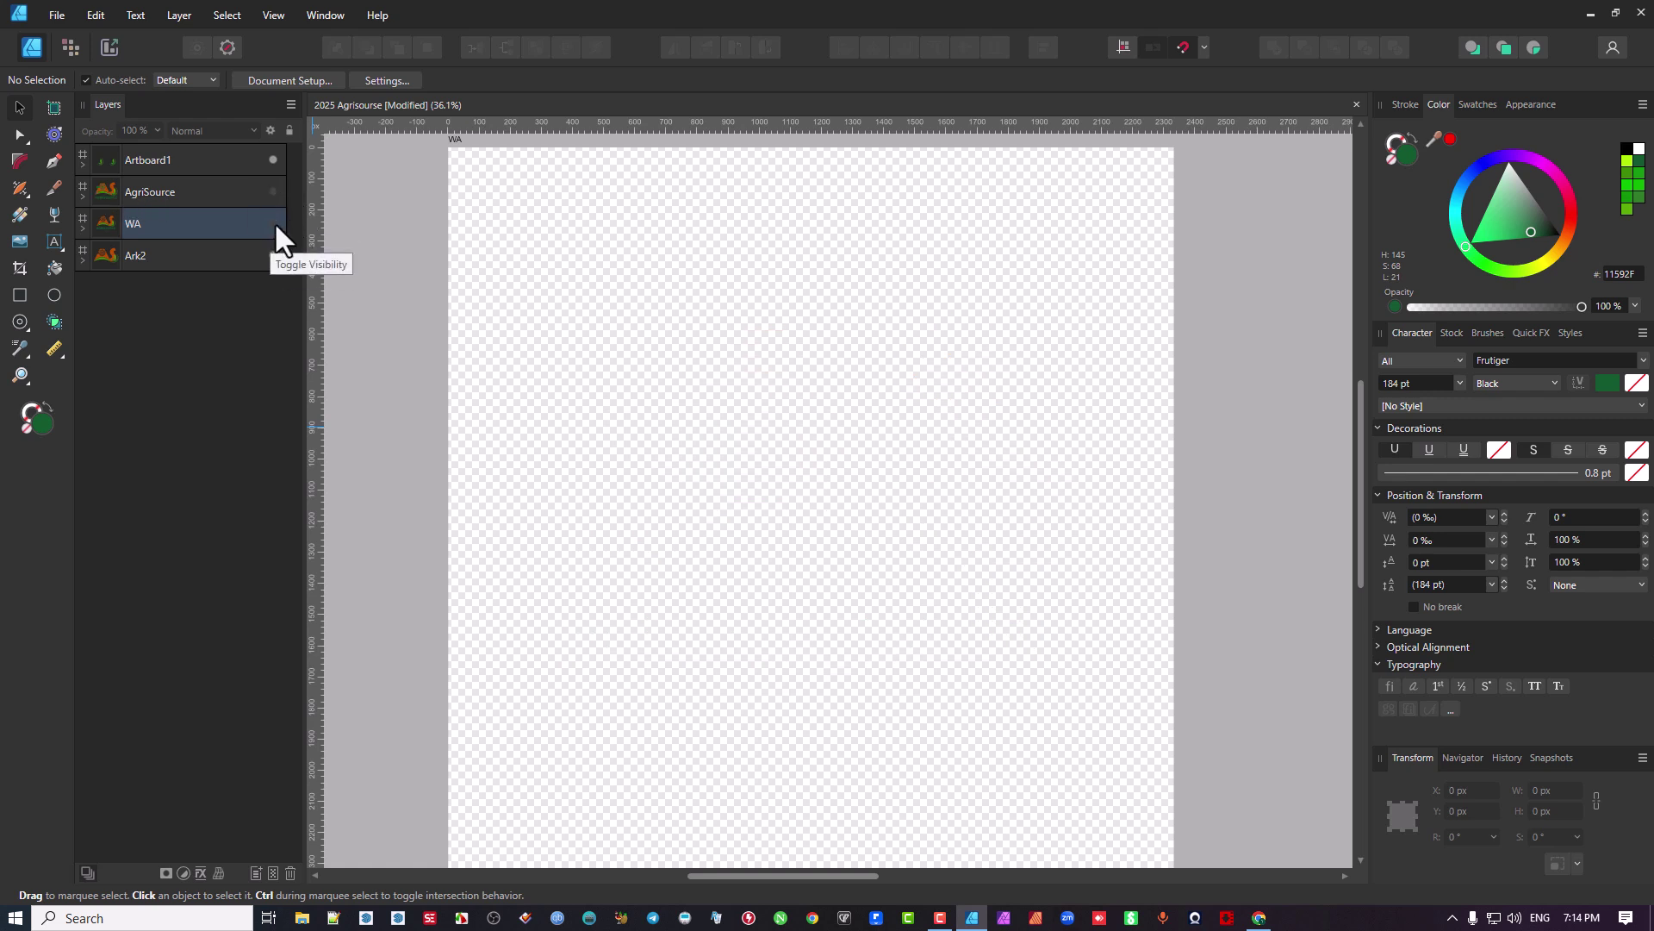
pyautogui.click(273, 223)
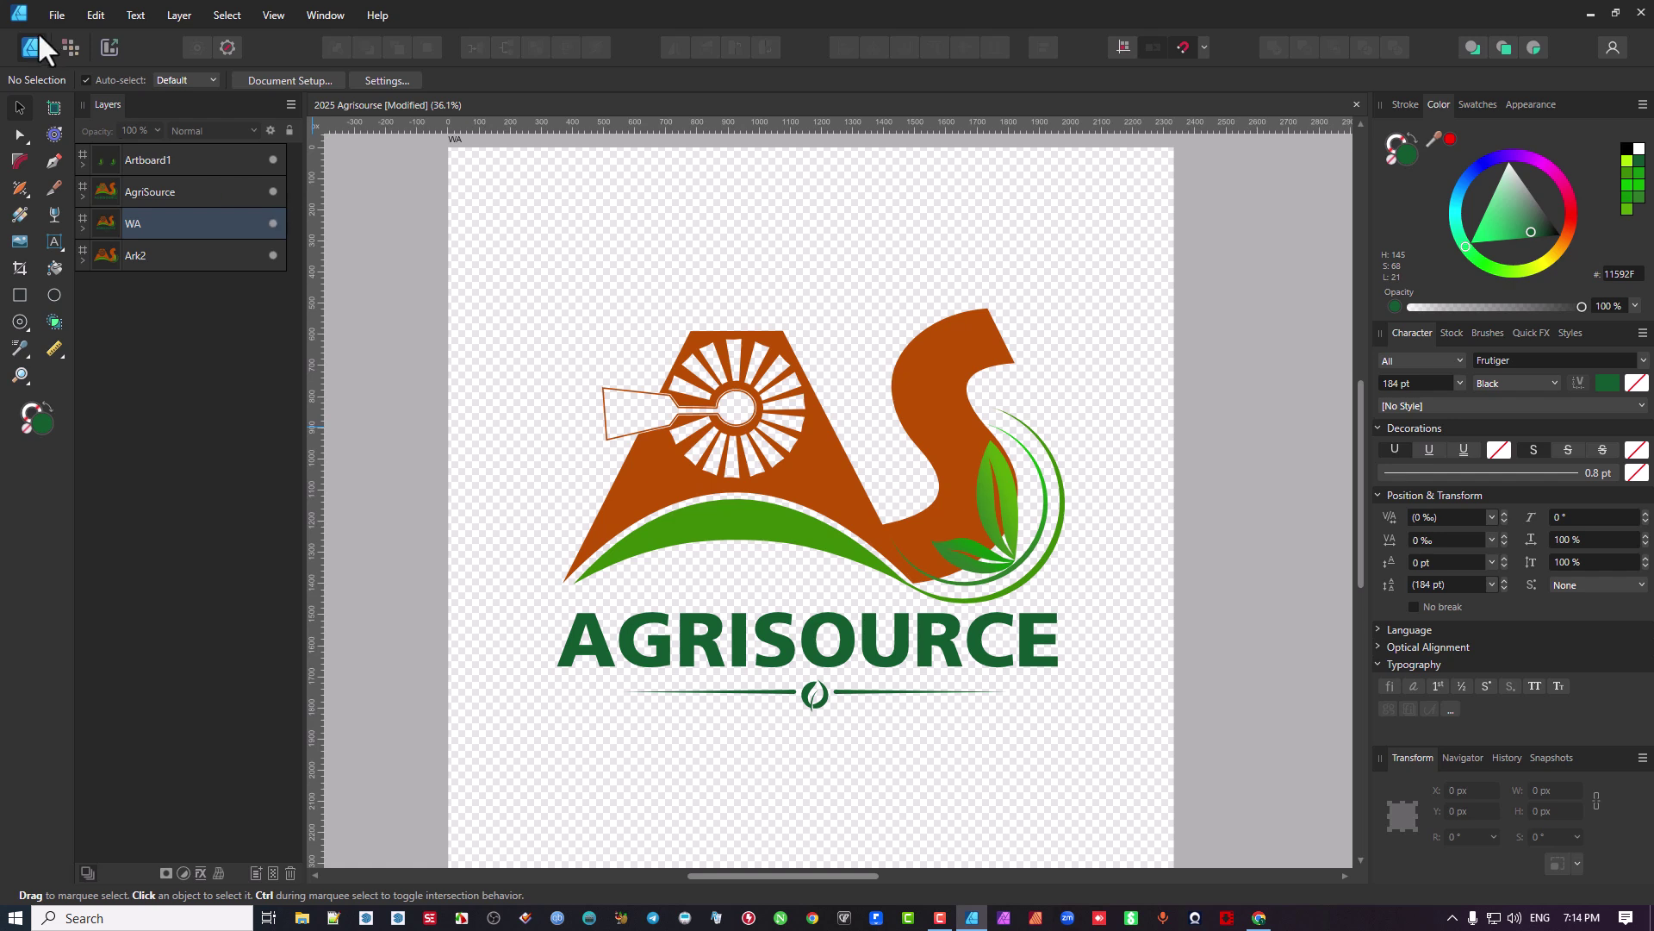
# - Turn off the transparent background in the document's color setup
pyautogui.click(57, 15)
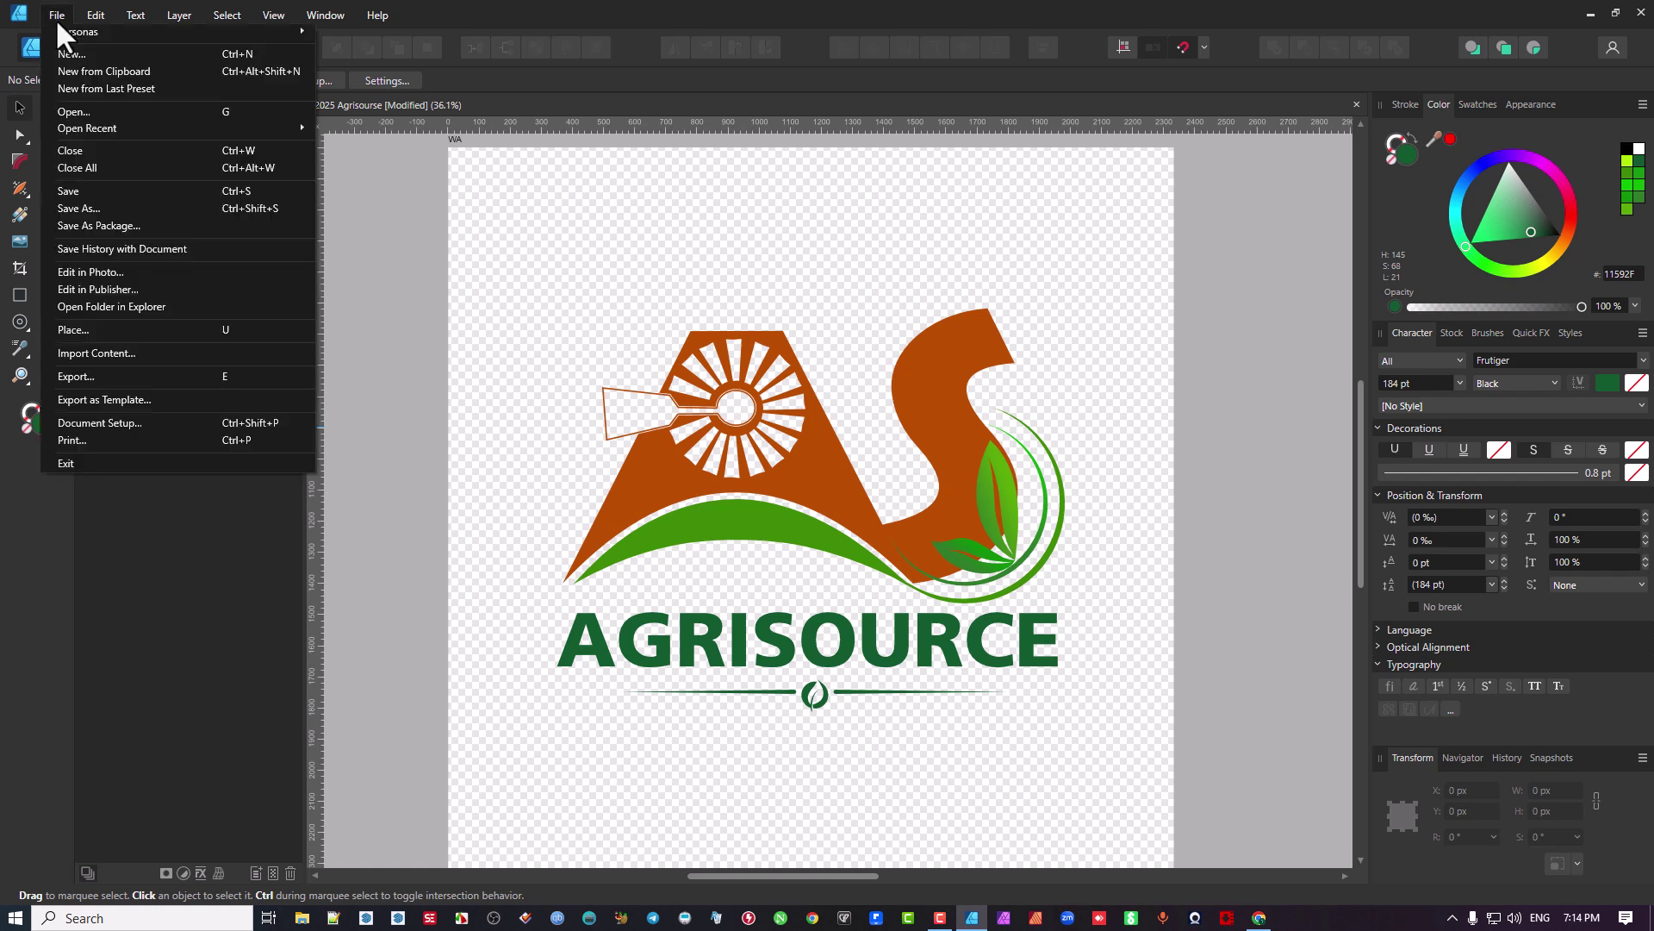
pyautogui.click(167, 421)
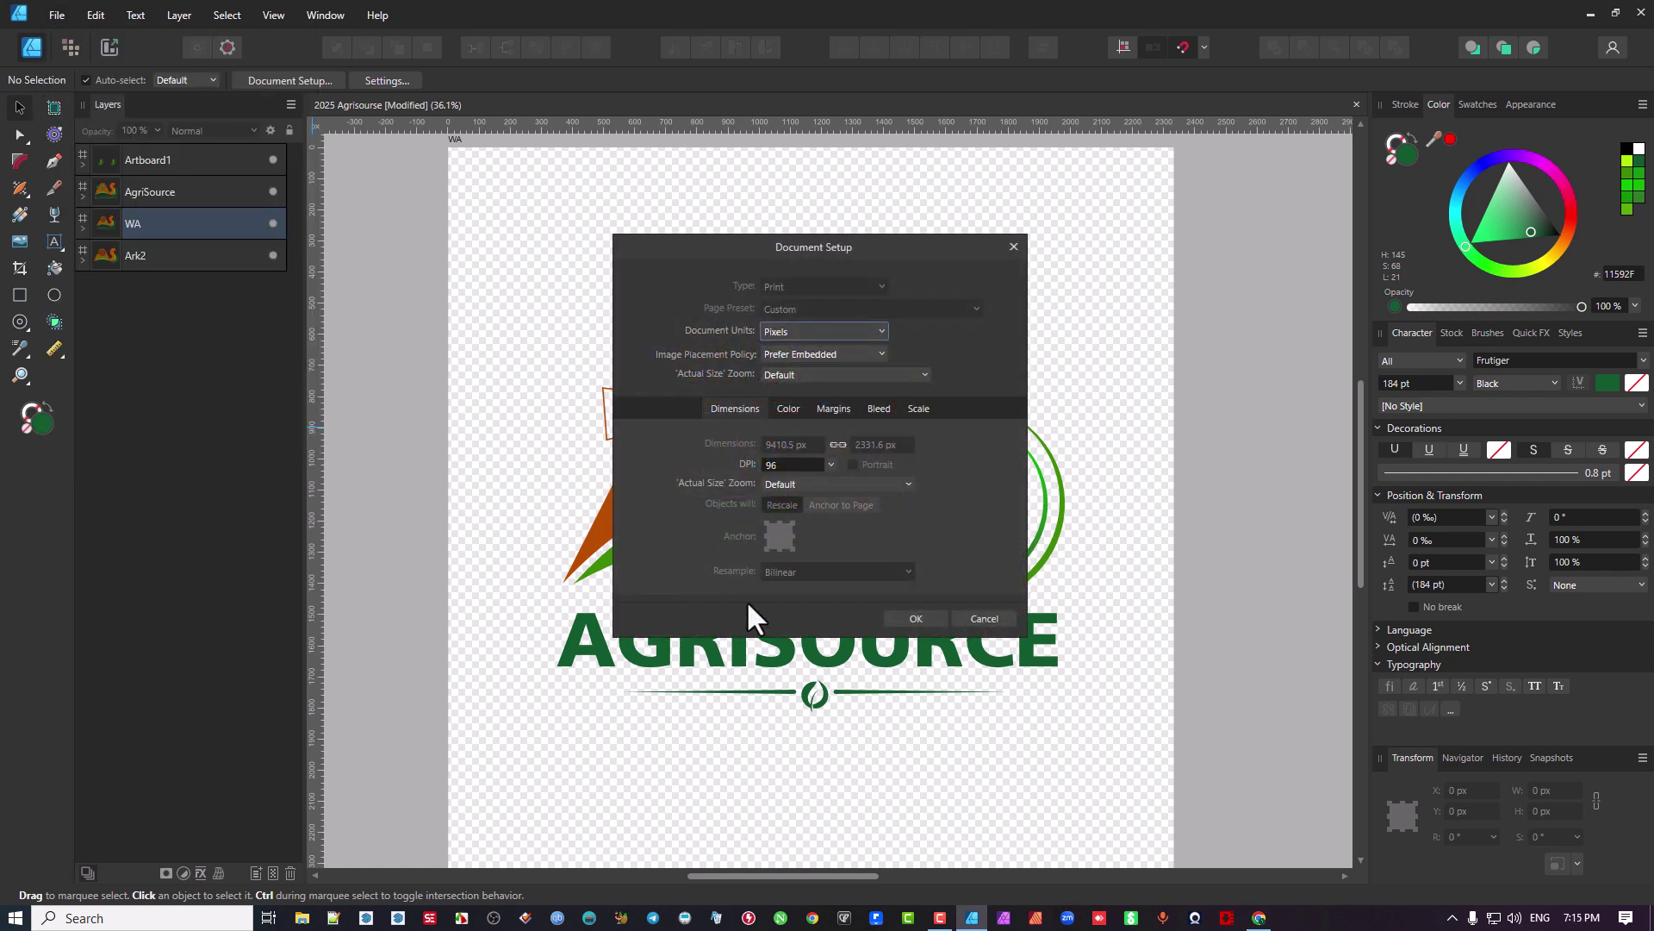
pyautogui.click(835, 406)
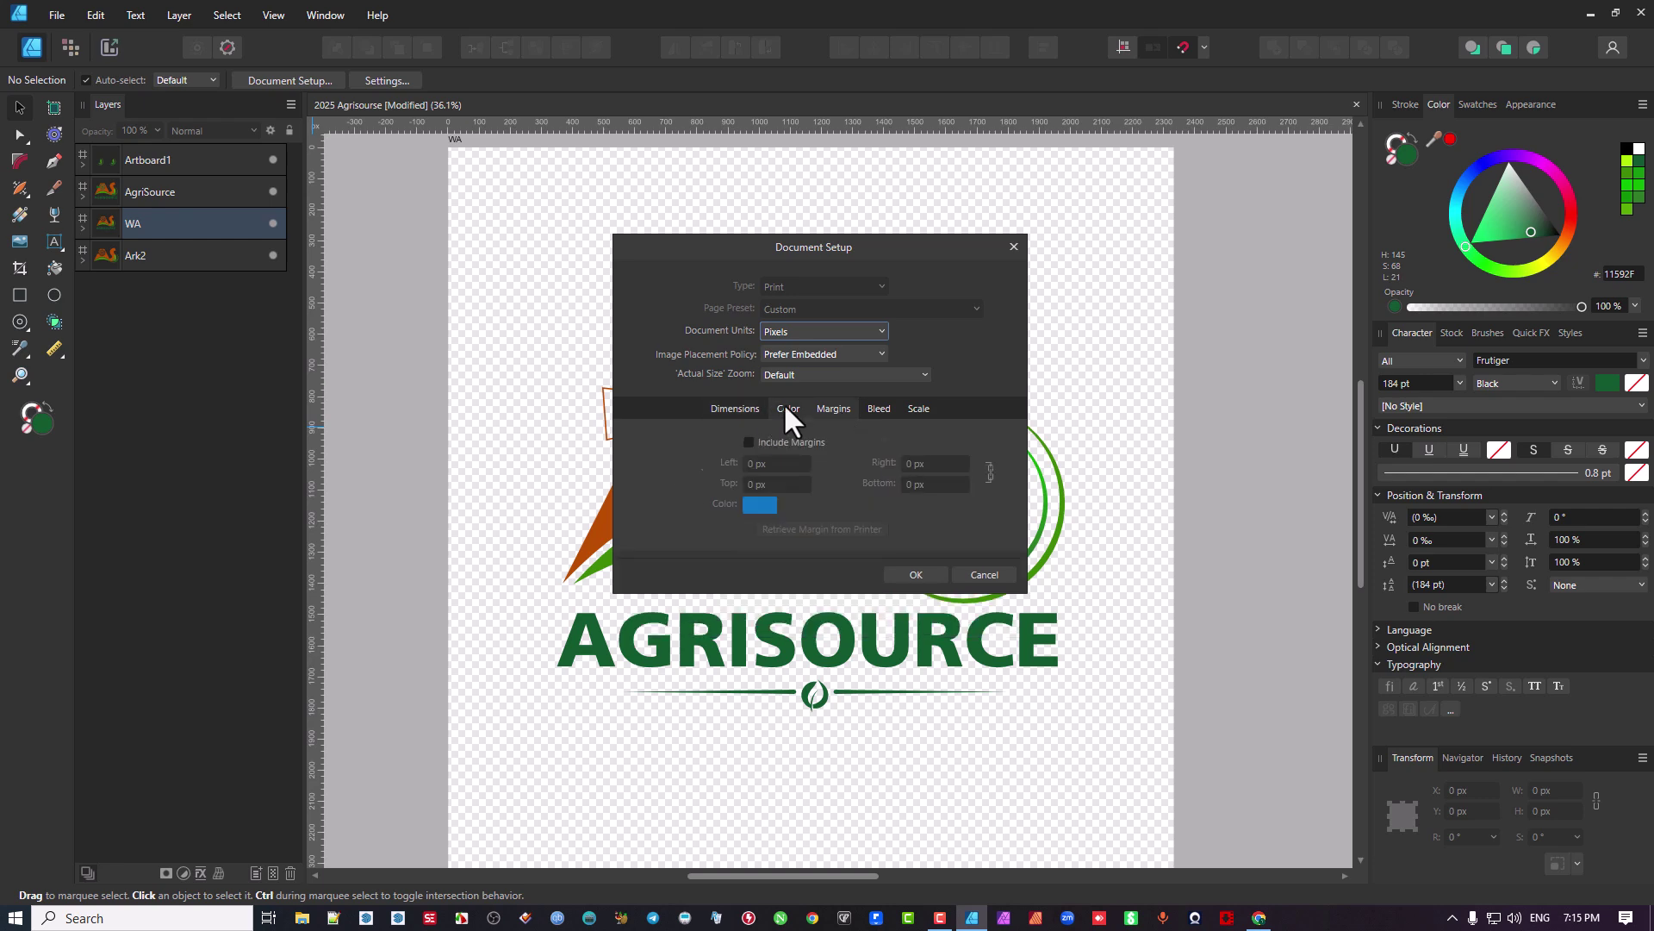
pyautogui.click(786, 407)
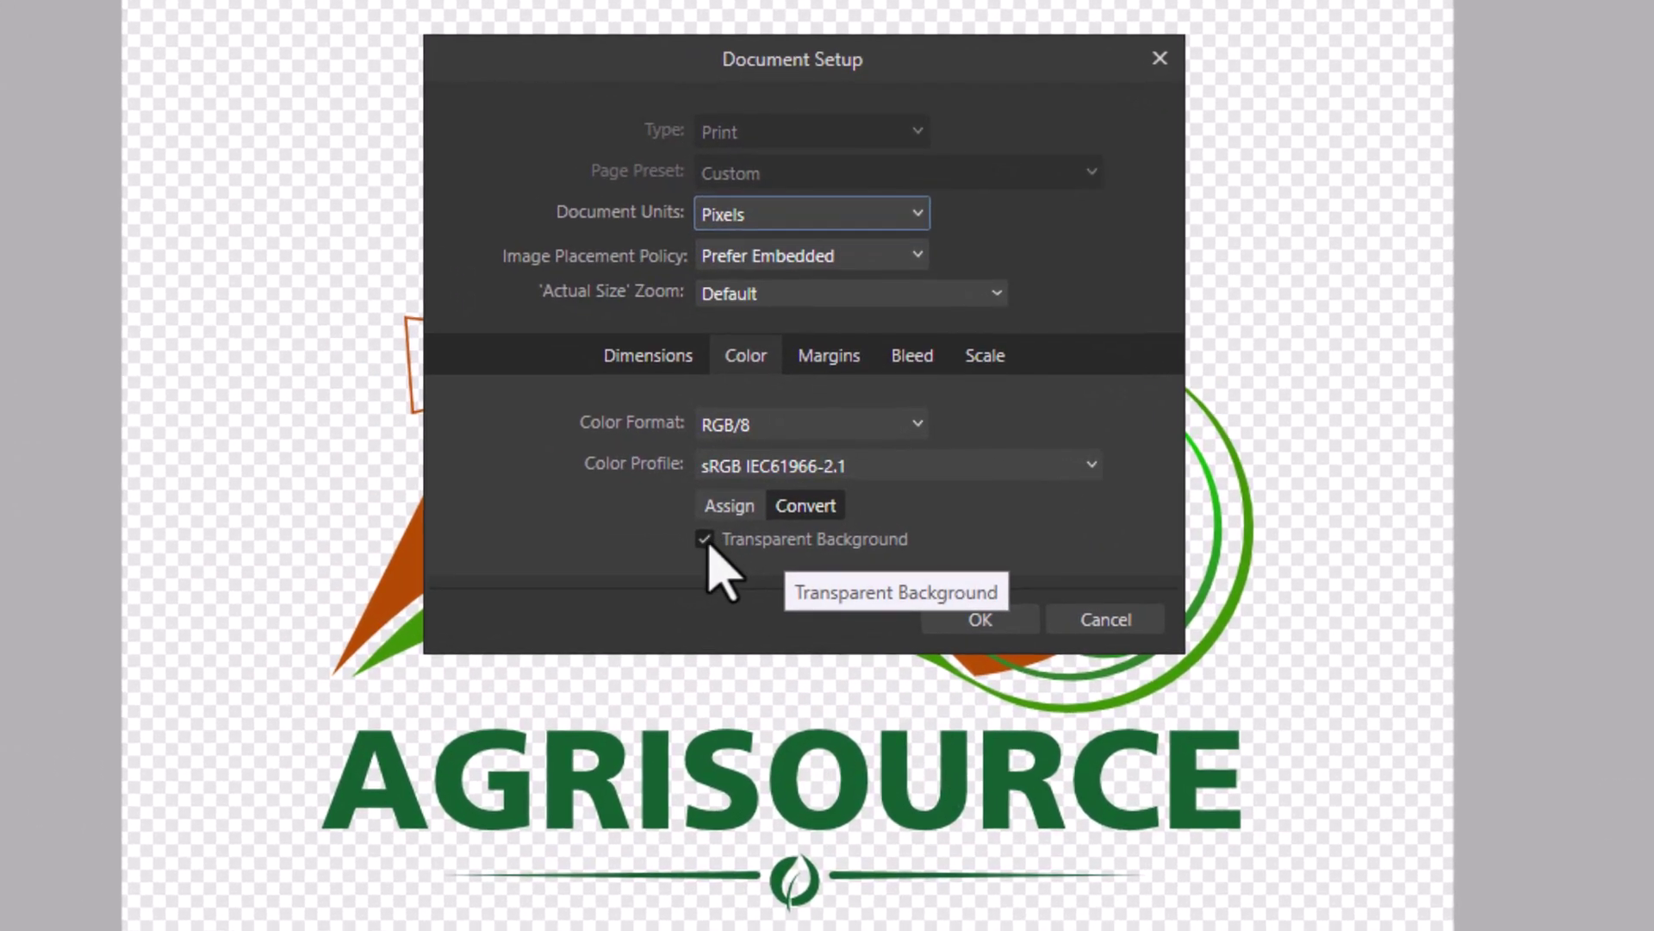
pyautogui.click(766, 509)
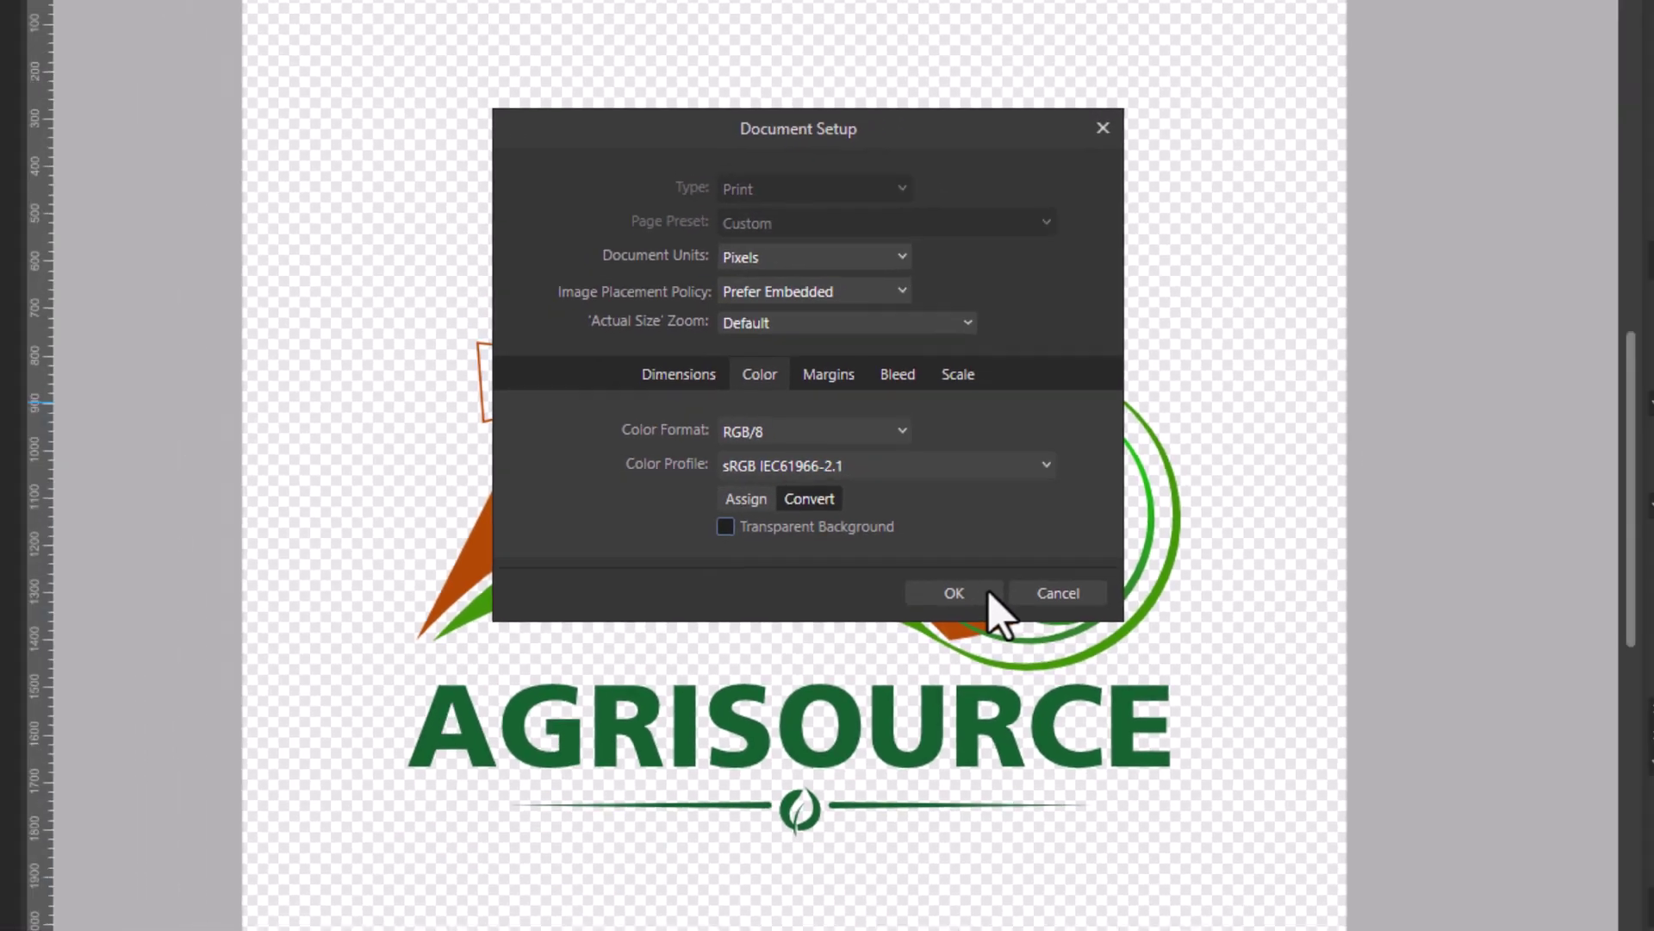
pyautogui.click(1017, 619)
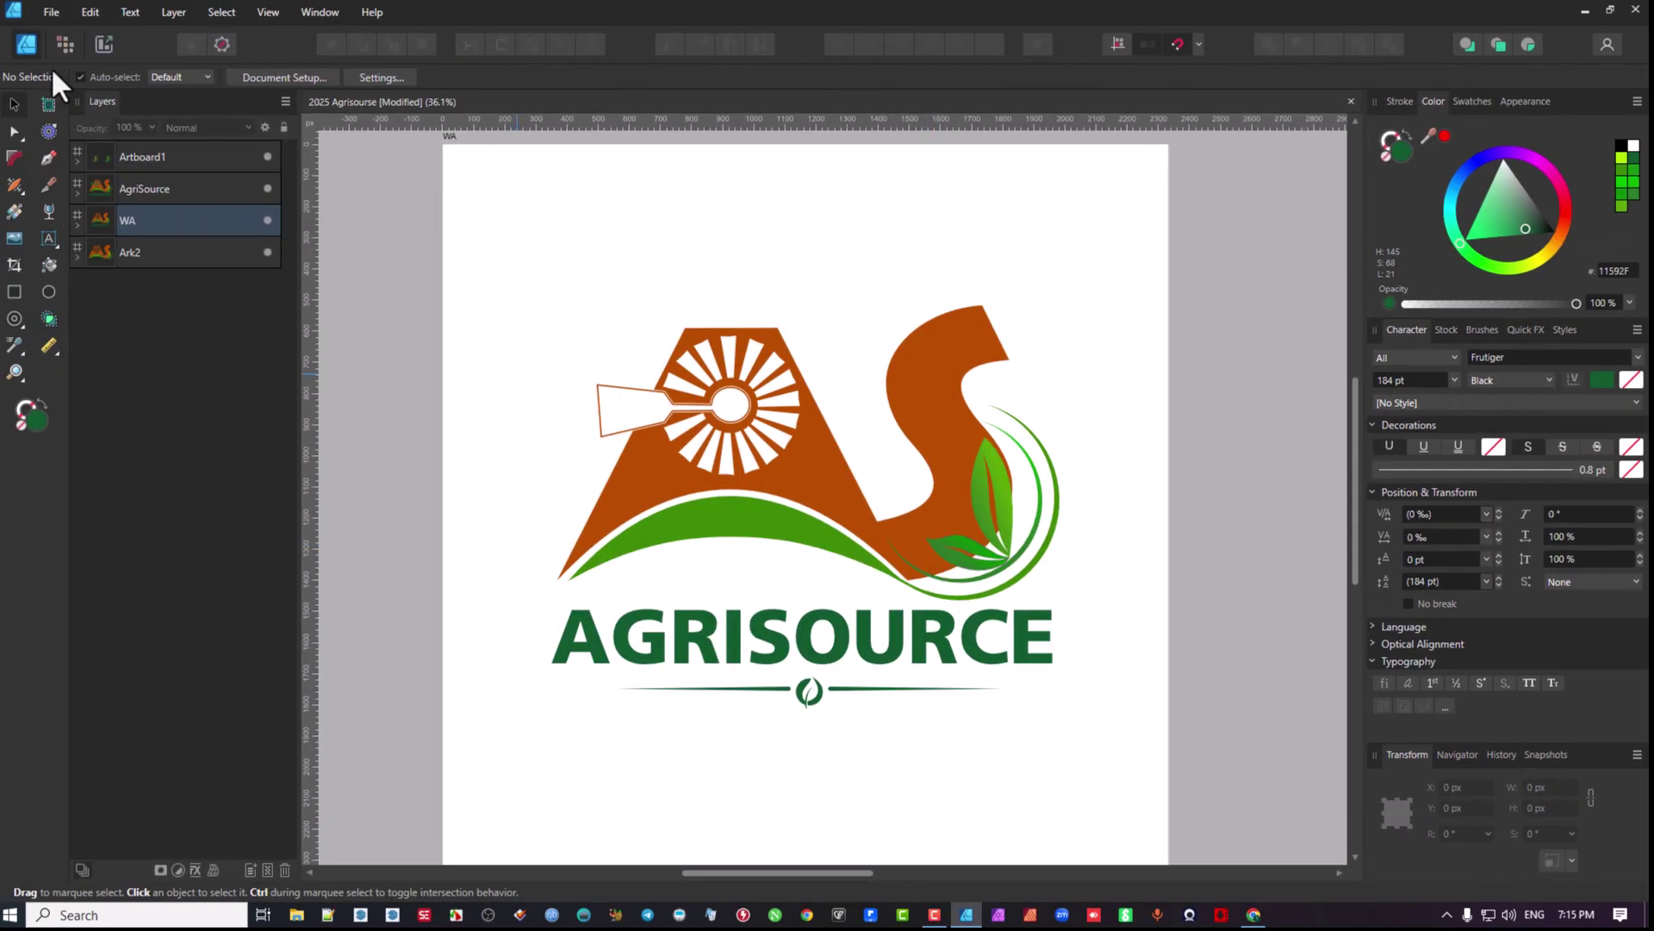
# - Re-enable the transparent background in the document's color setup
pyautogui.click(53, 13)
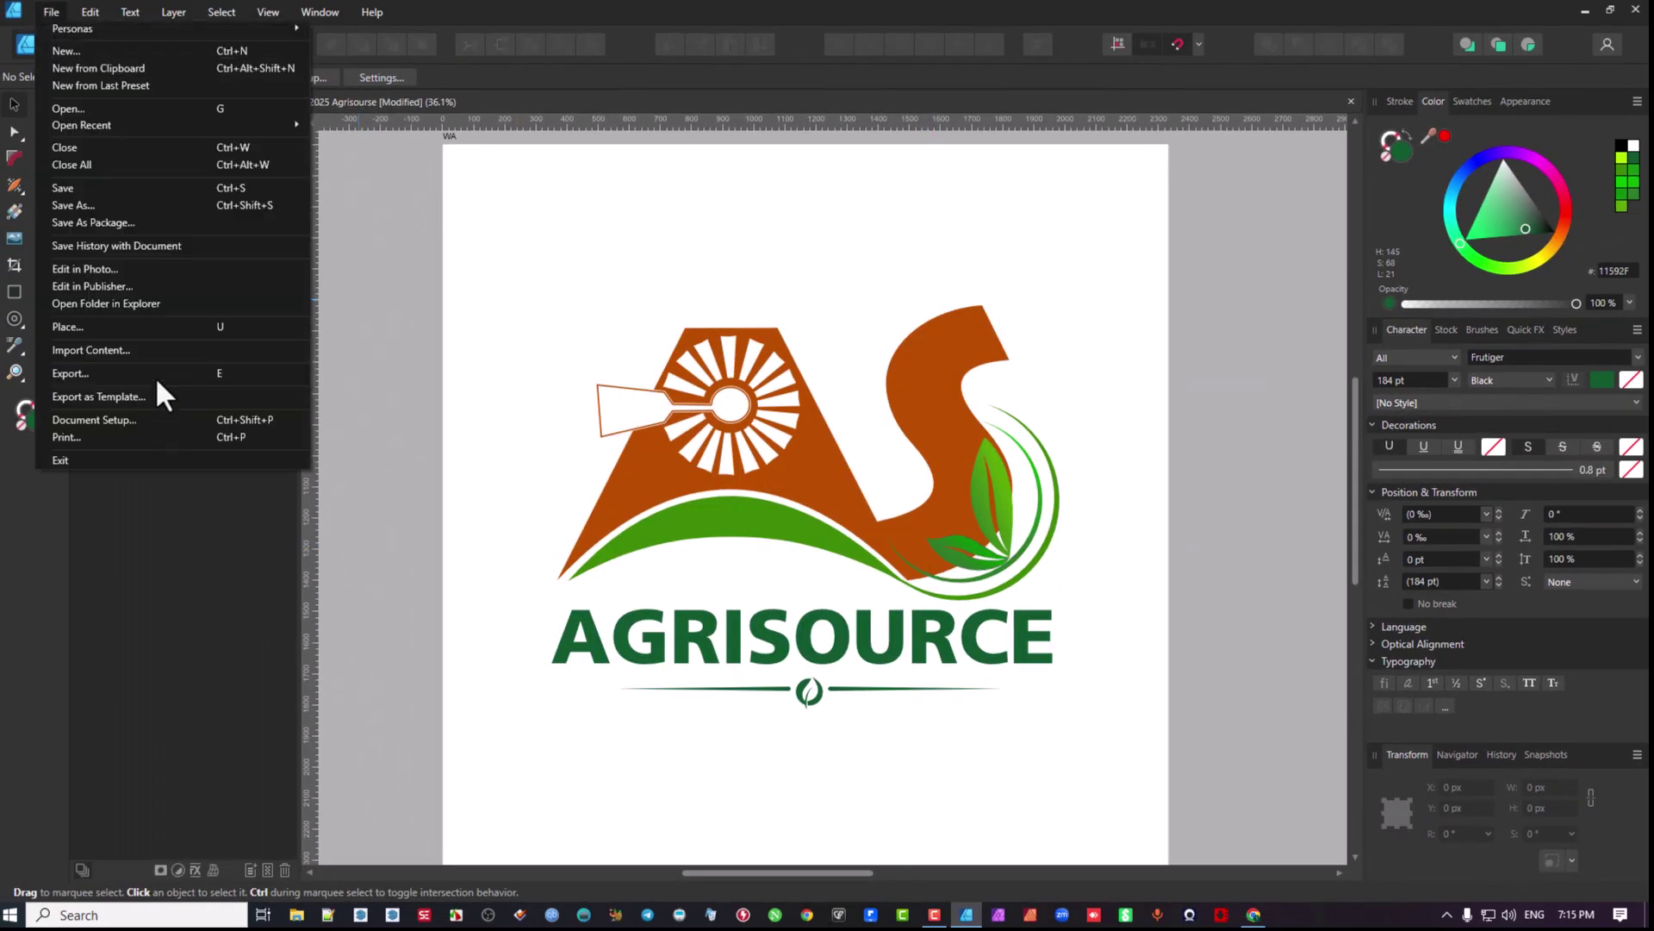
pyautogui.click(168, 419)
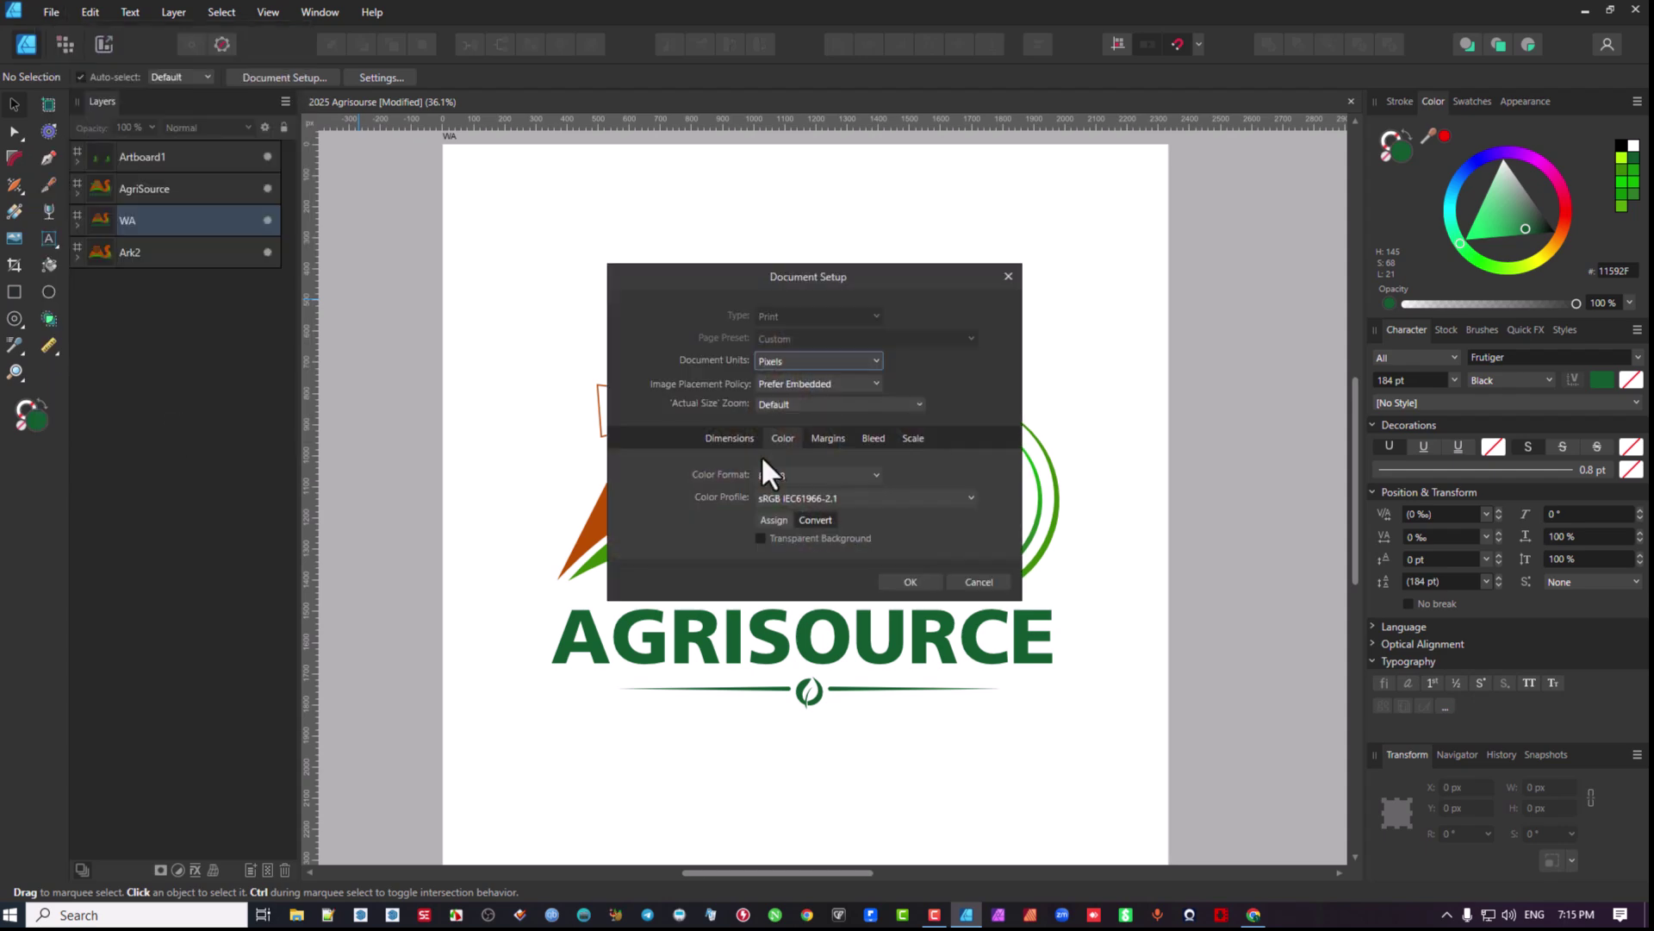
pyautogui.click(761, 540)
pyautogui.click(913, 582)
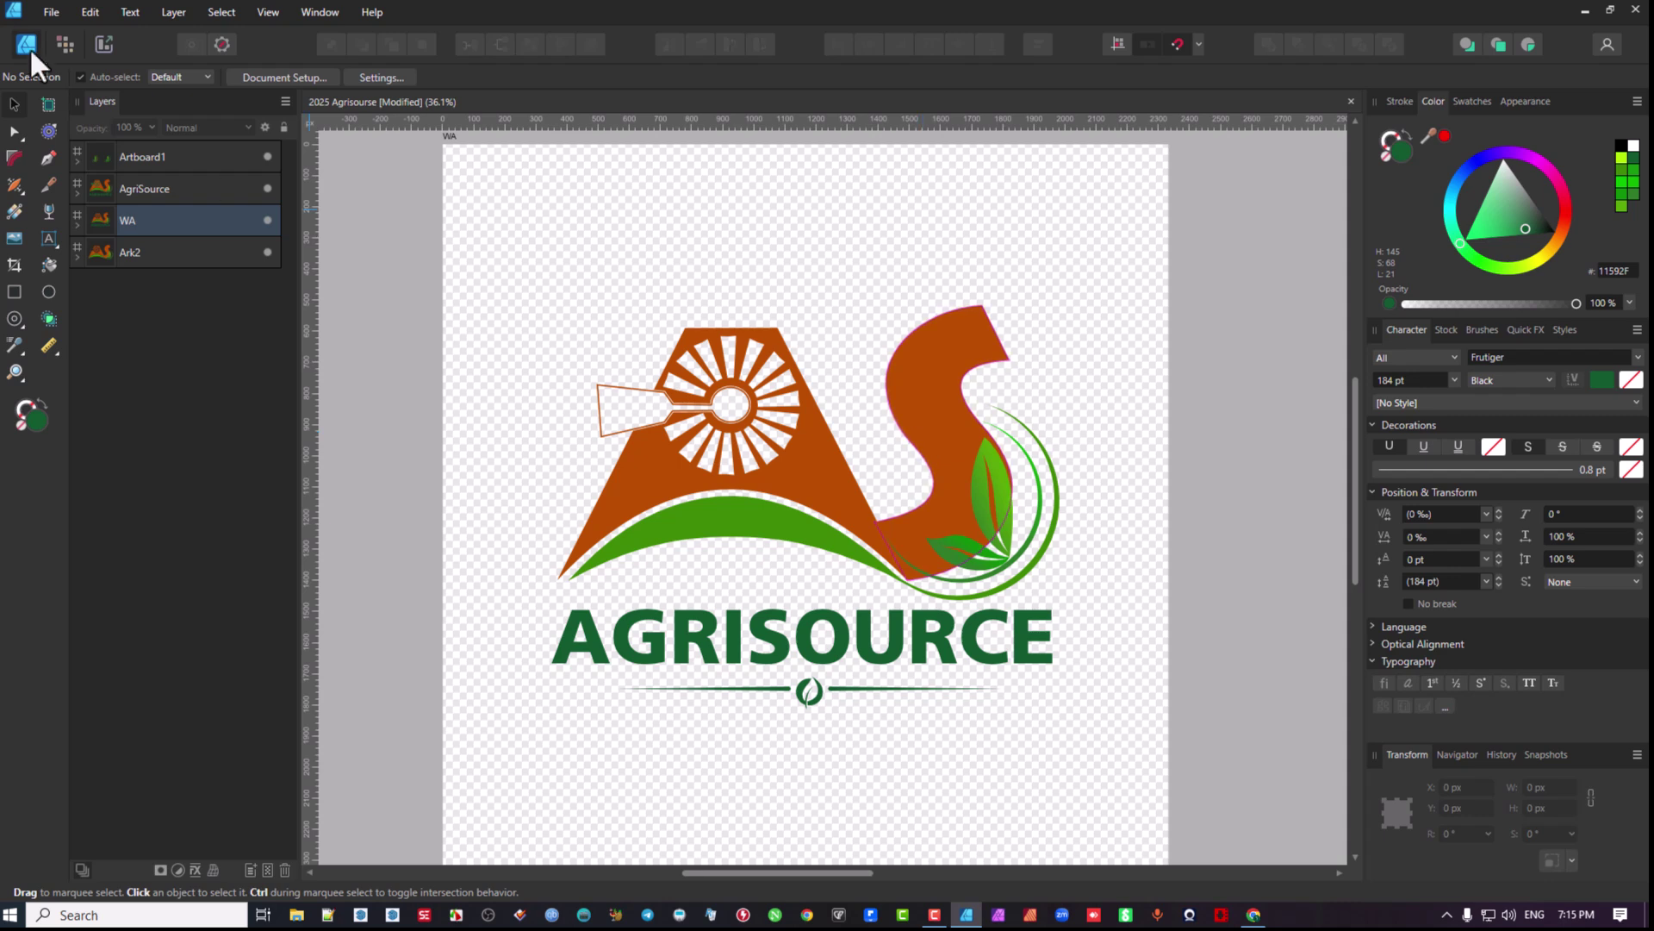
# - Start an SVG export of the WA artboard with Rasterize set to Unsupported properties
pyautogui.click(43, 12)
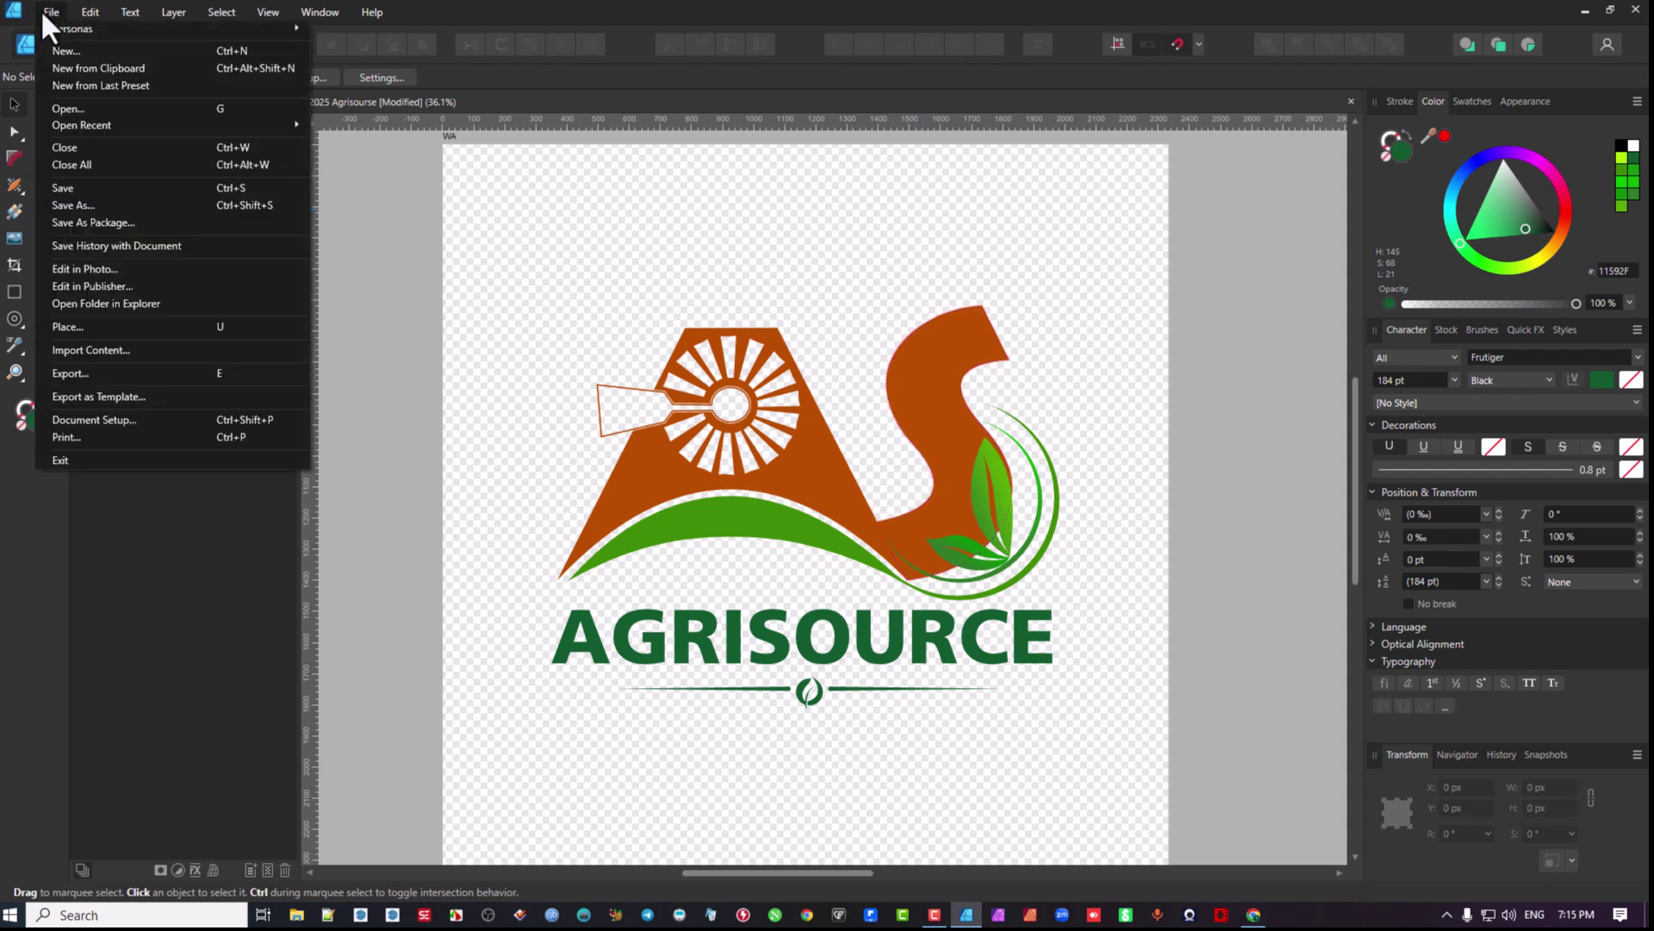
pyautogui.click(117, 372)
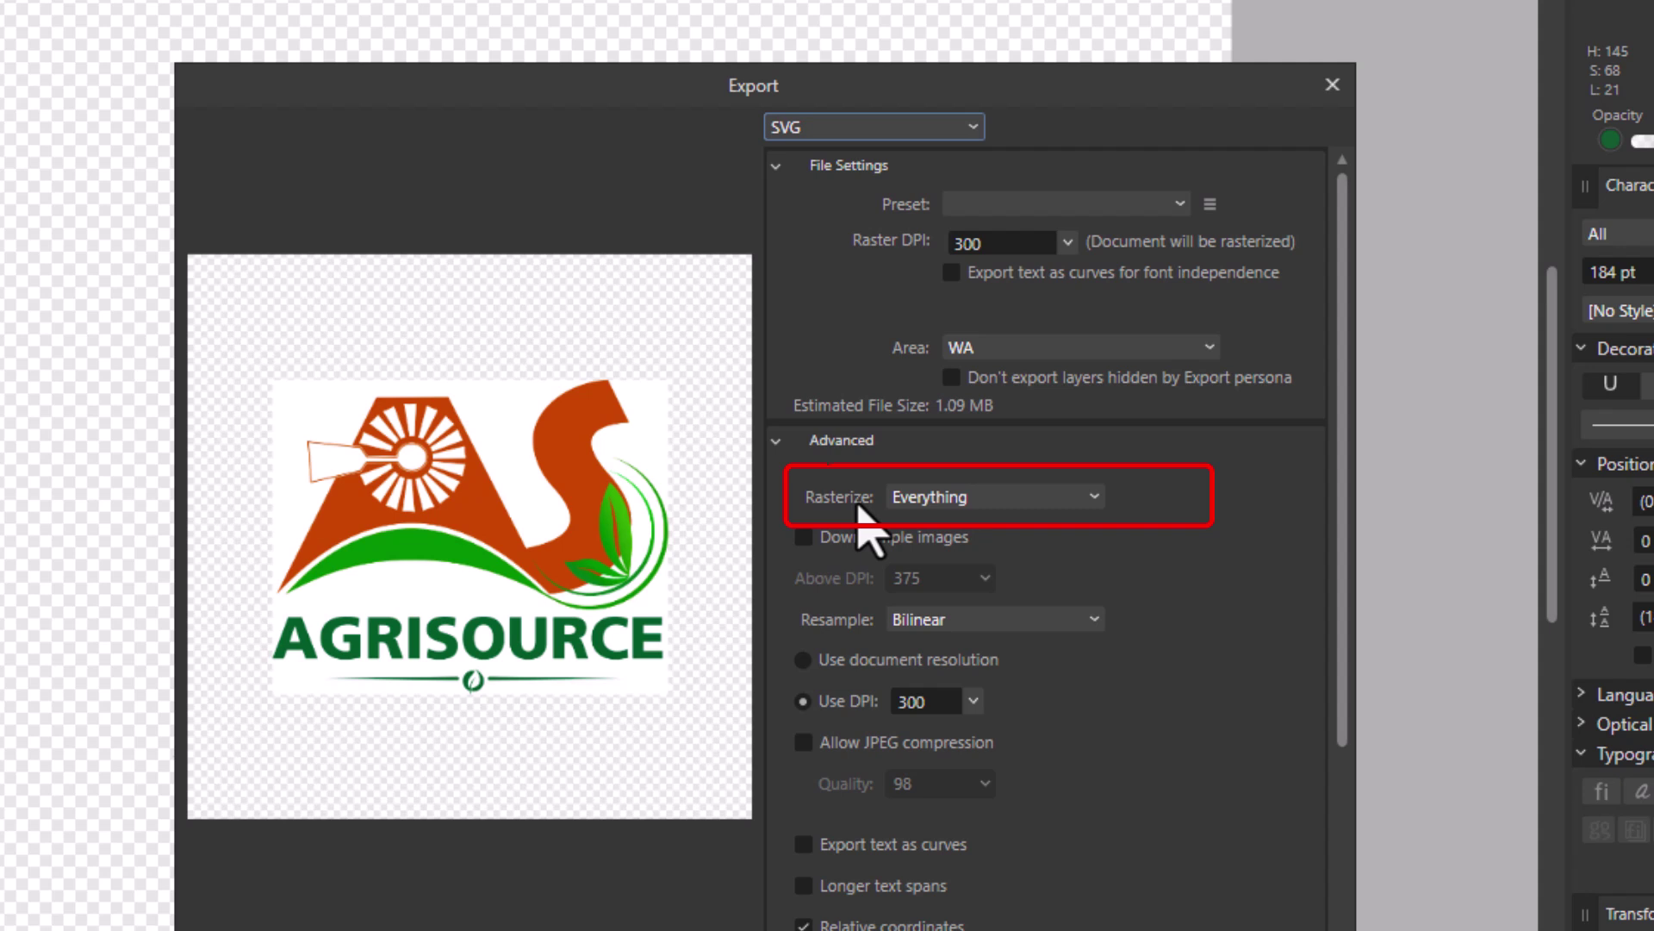
pyautogui.click(1078, 498)
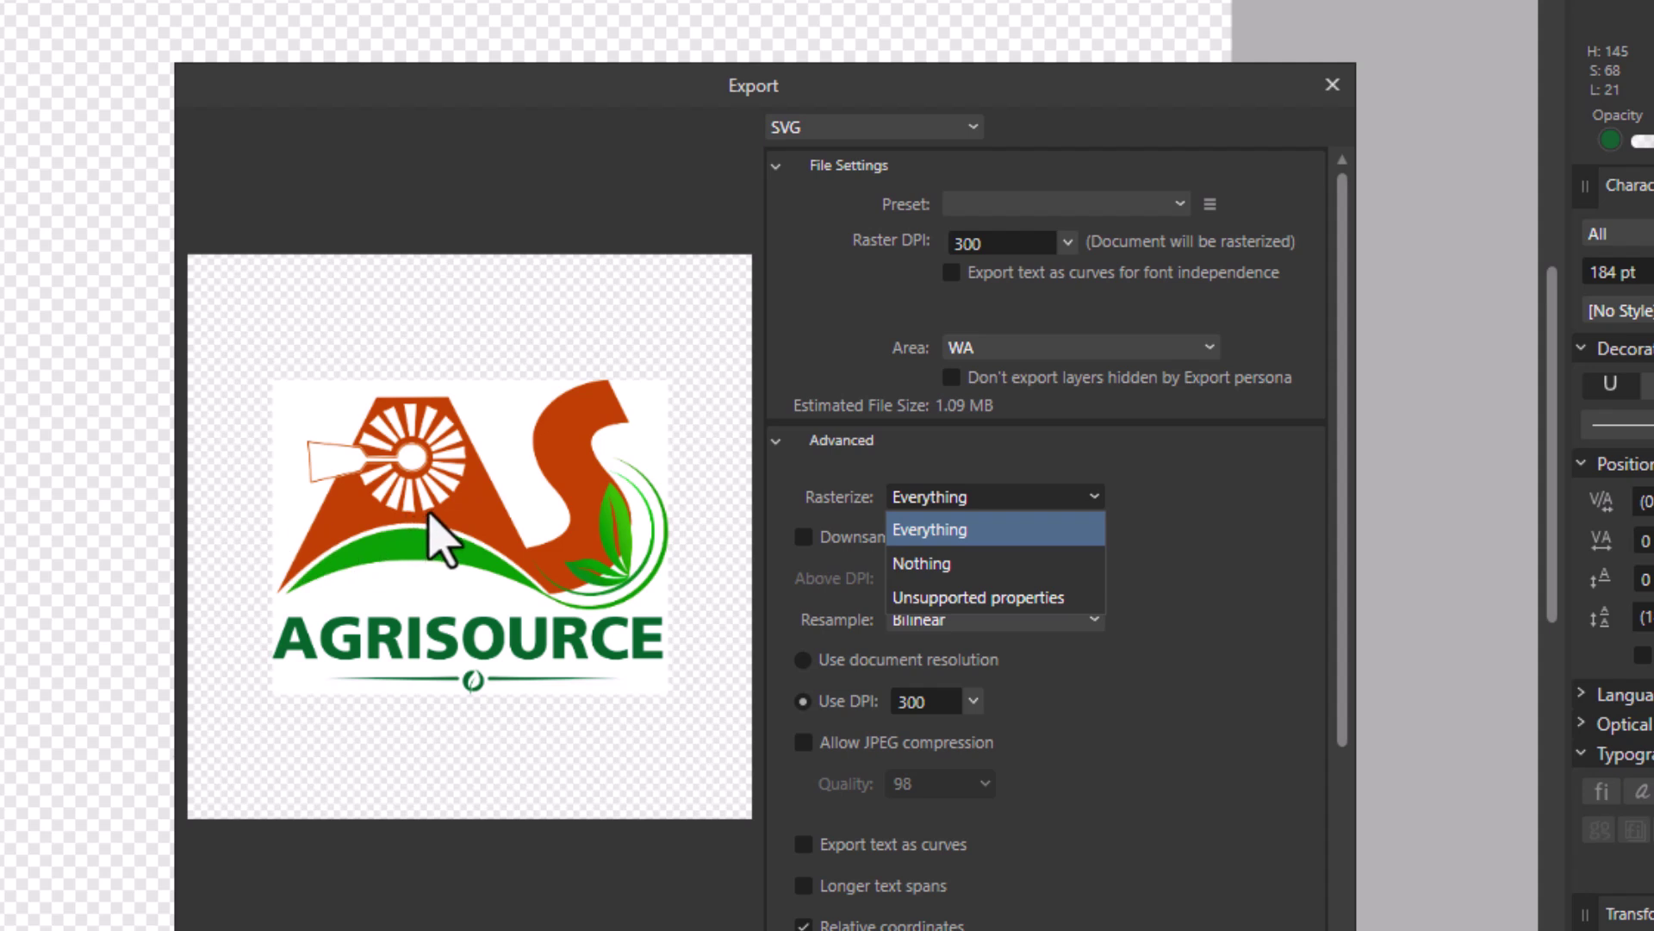
pyautogui.click(970, 603)
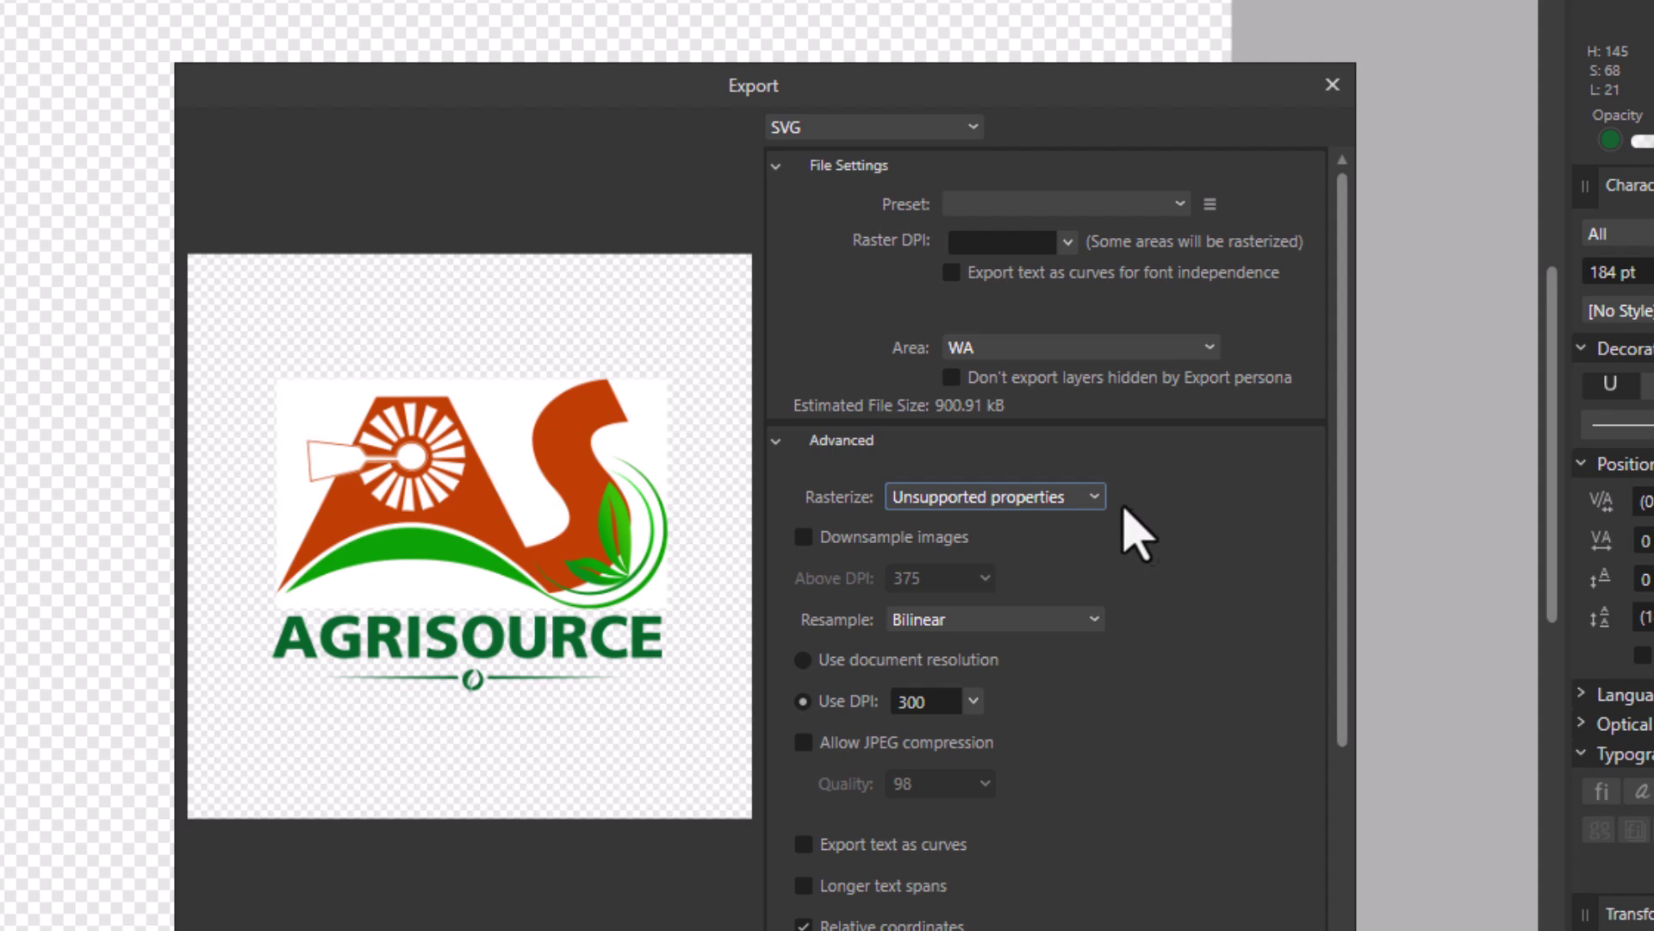
# - Compare the SVG preview with Rasterize at Everything and Unsupported properties, and set Rasterize to Nothing
pyautogui.click(1048, 499)
pyautogui.click(972, 533)
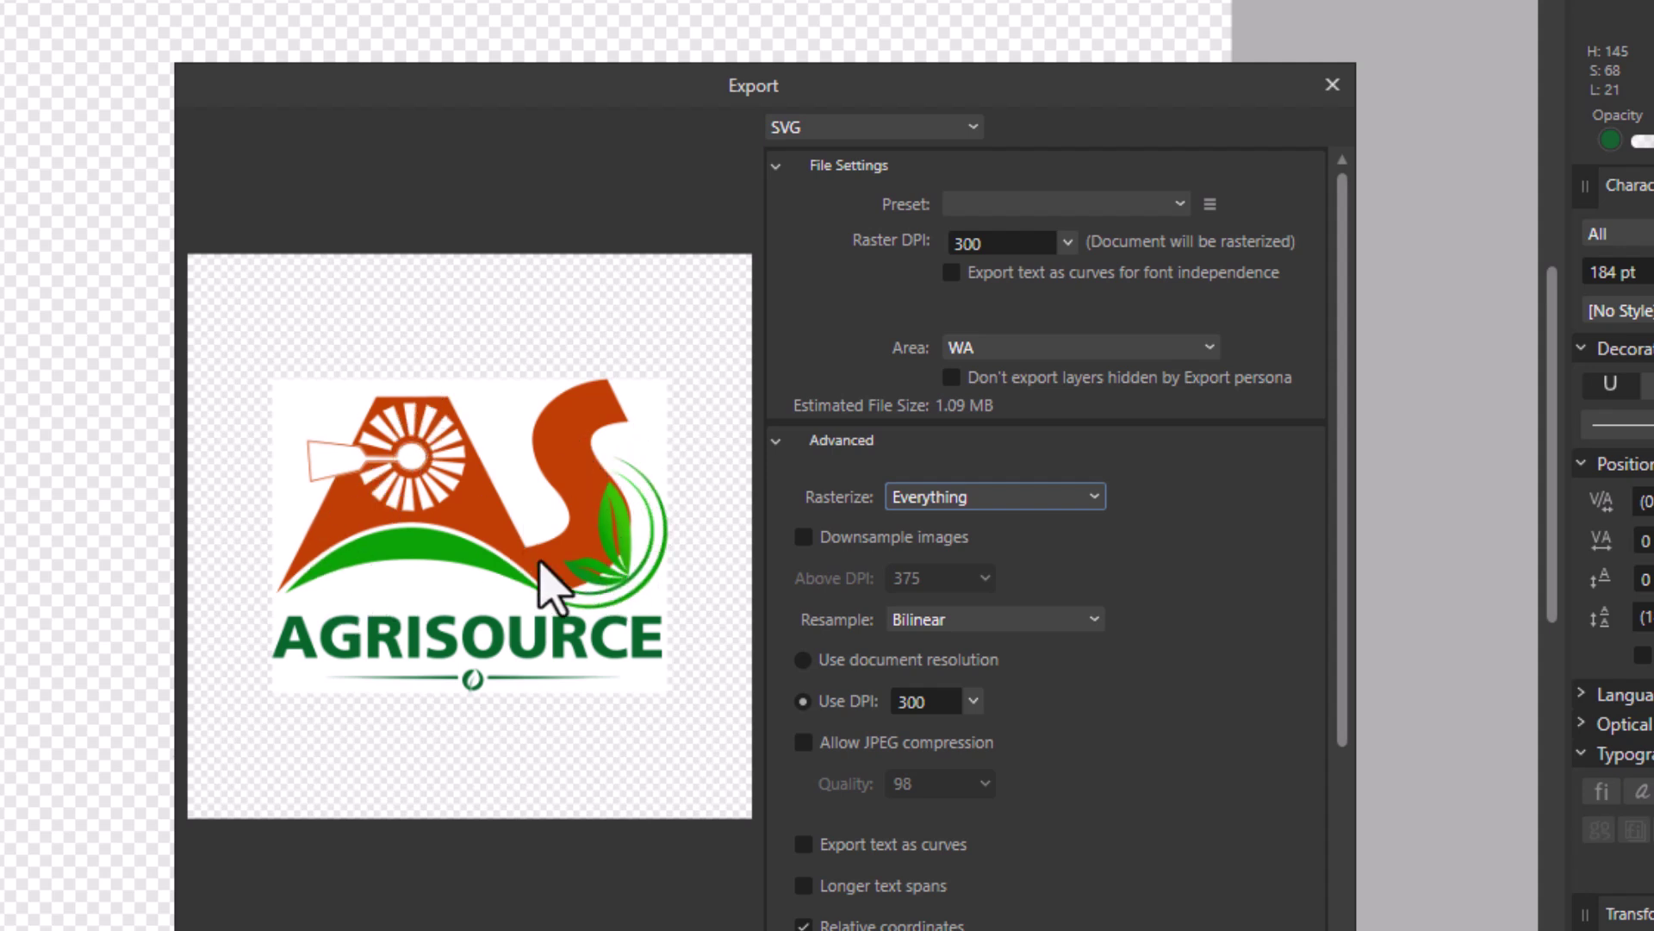
pyautogui.click(965, 495)
pyautogui.click(966, 598)
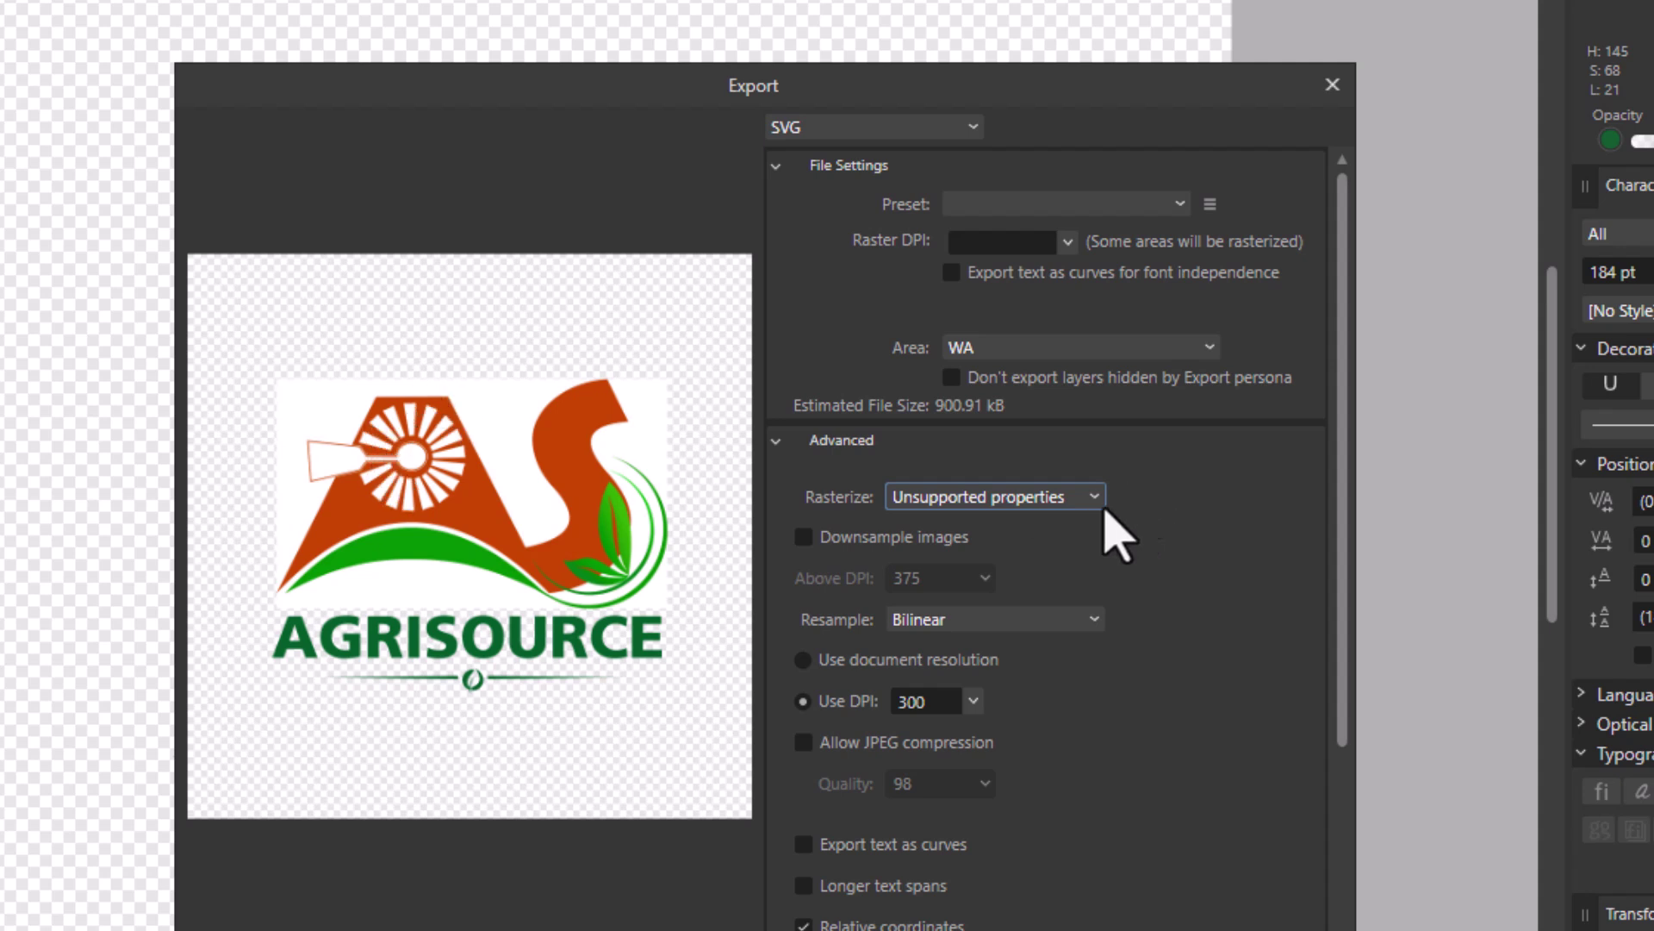
pyautogui.click(1025, 503)
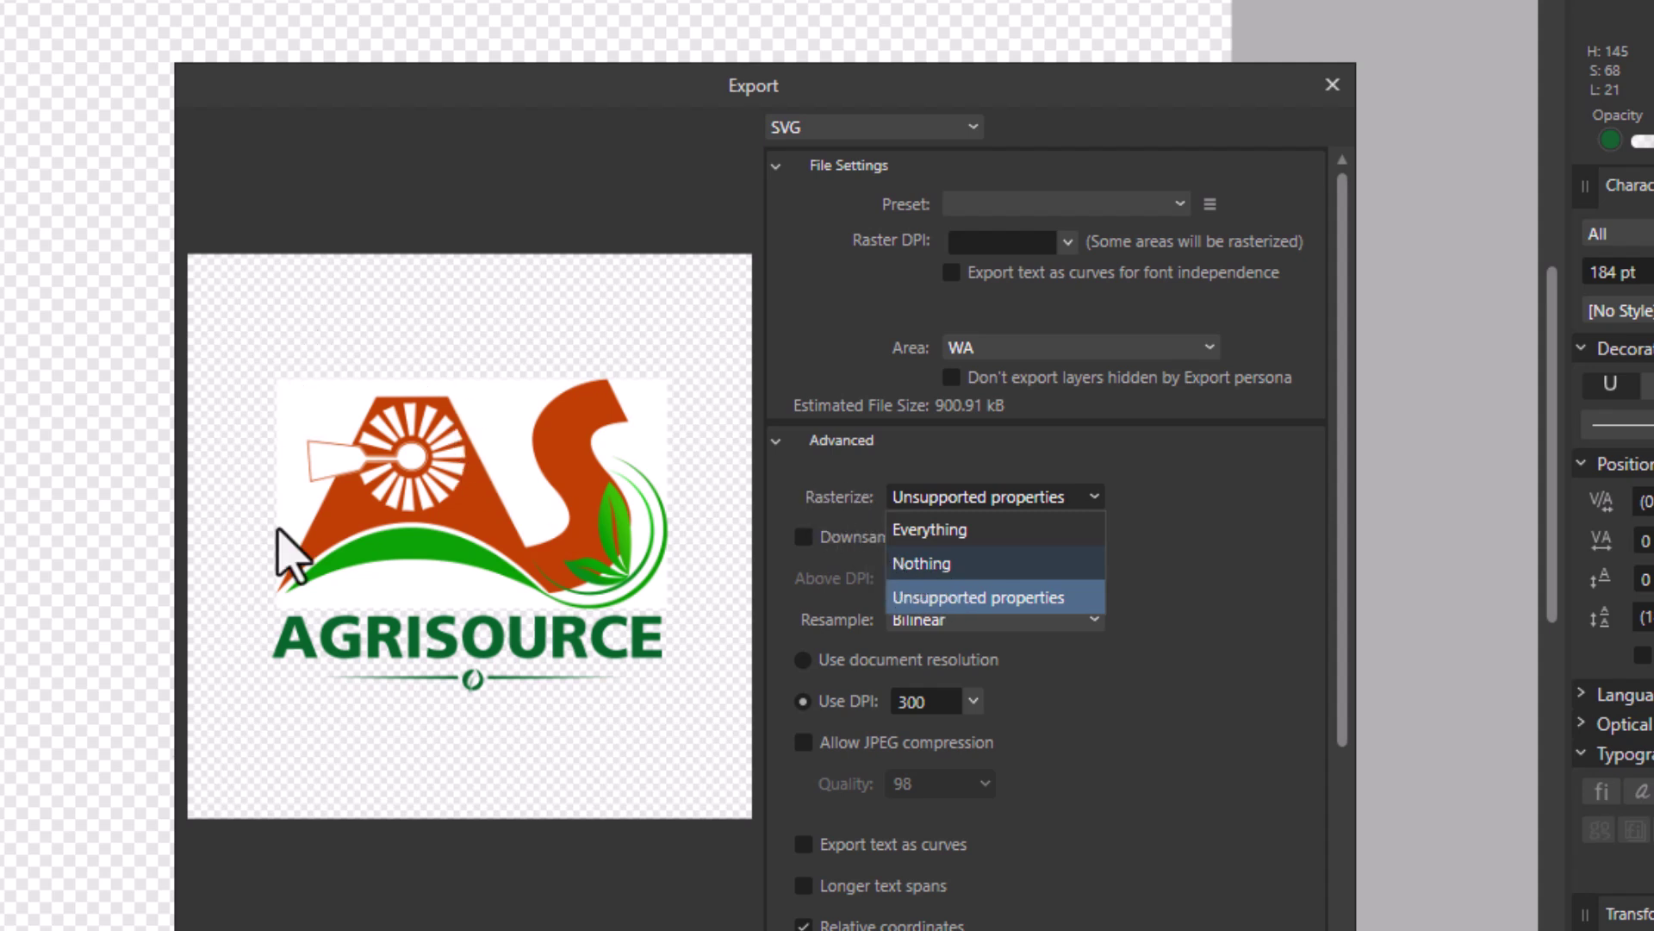
pyautogui.click(946, 567)
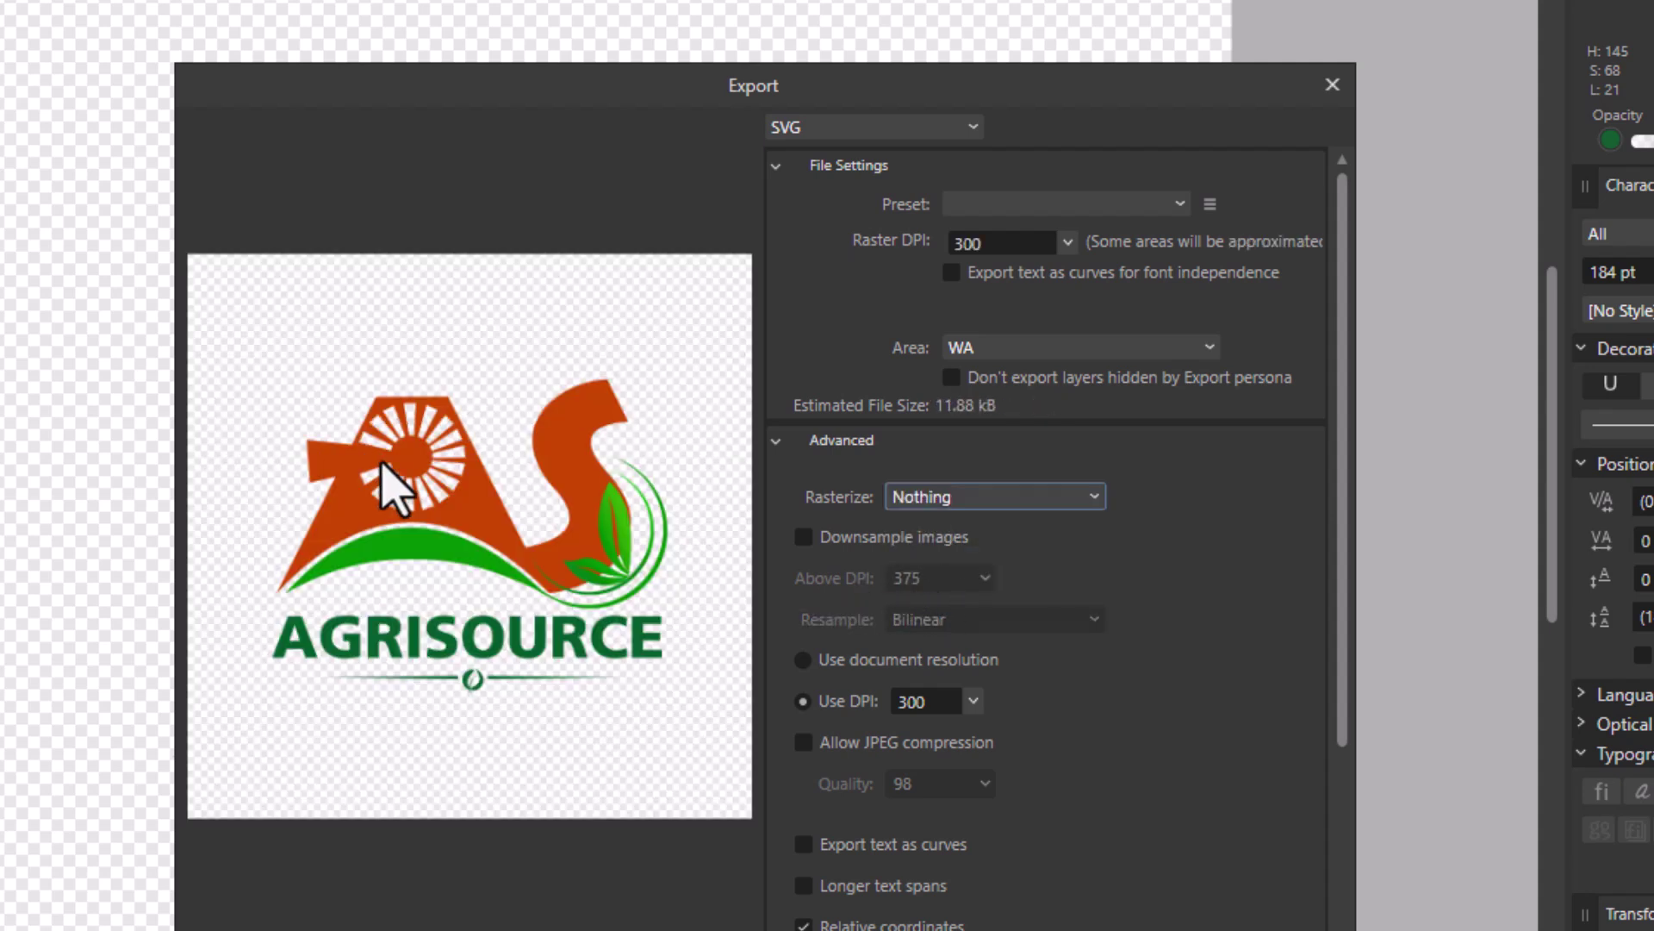
# - Switch the export format to PDF and save the file as Agri Single.pdf in the Agrisource client folder
pyautogui.click(898, 134)
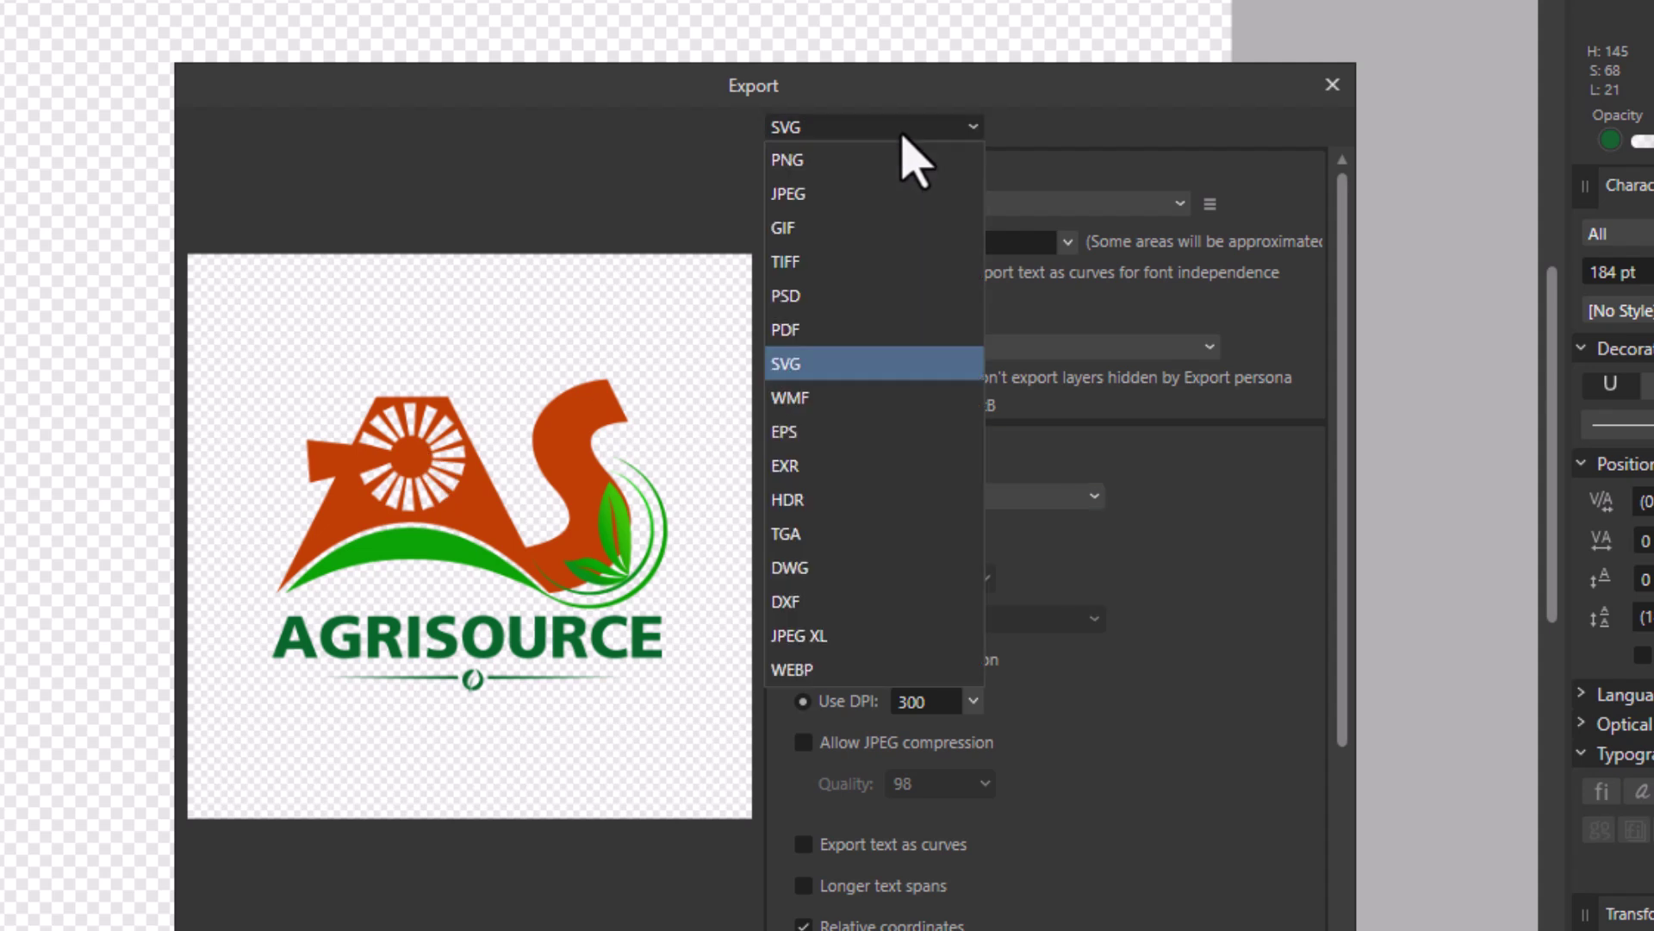
pyautogui.click(866, 330)
pyautogui.press('Return')
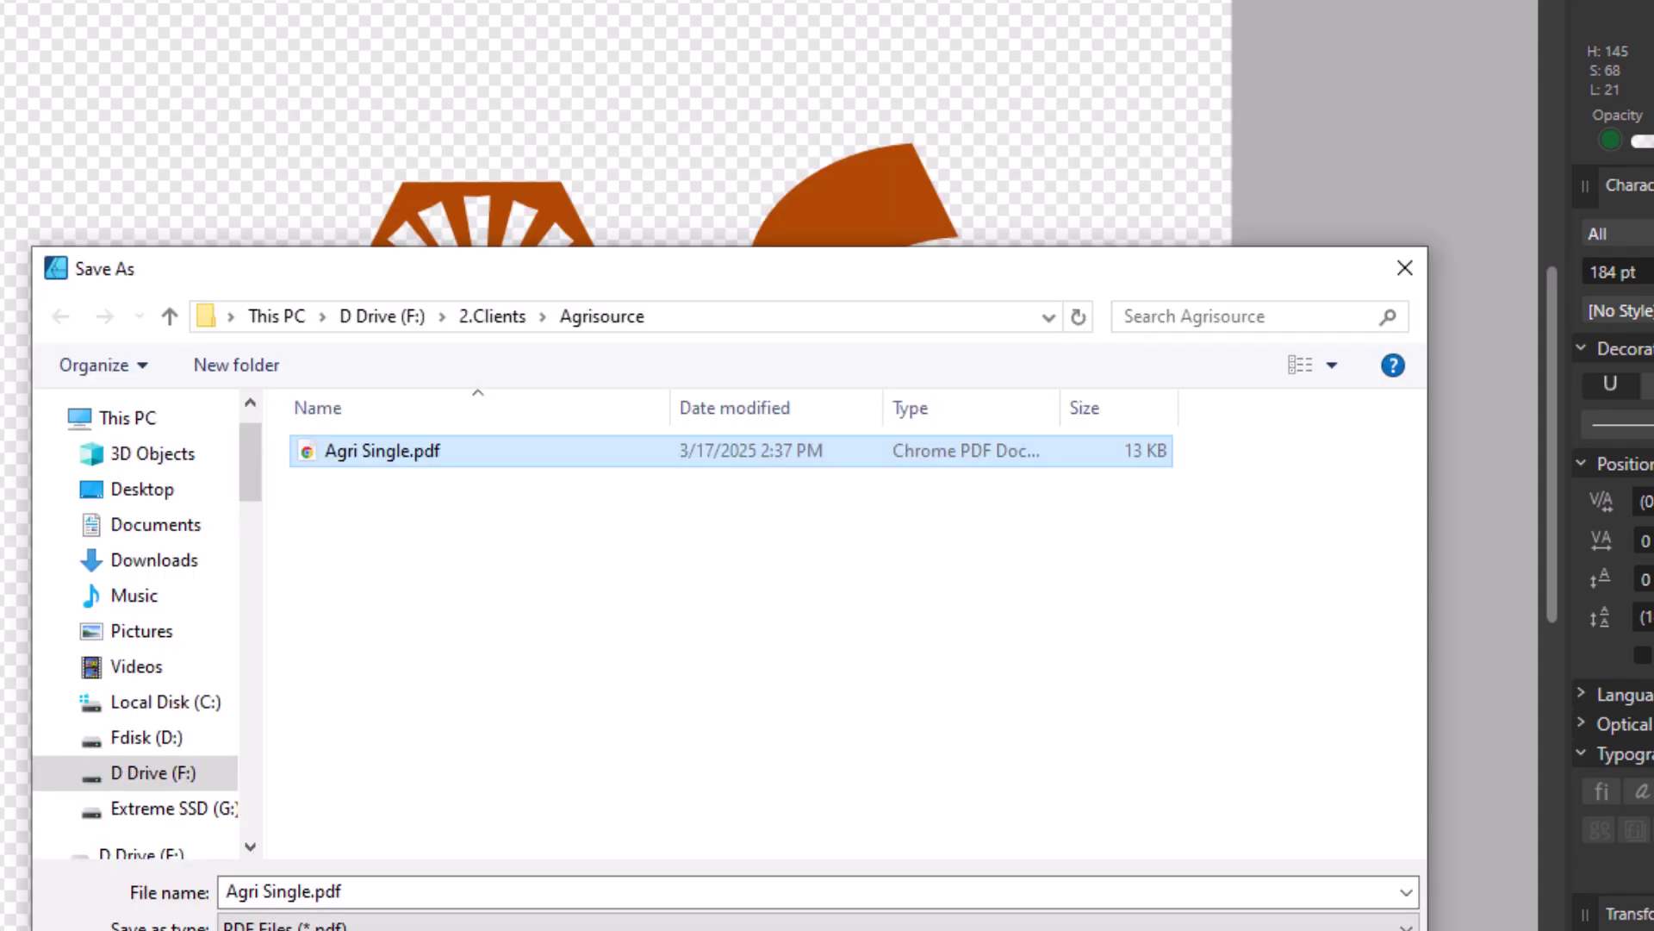
pyautogui.press('Return')
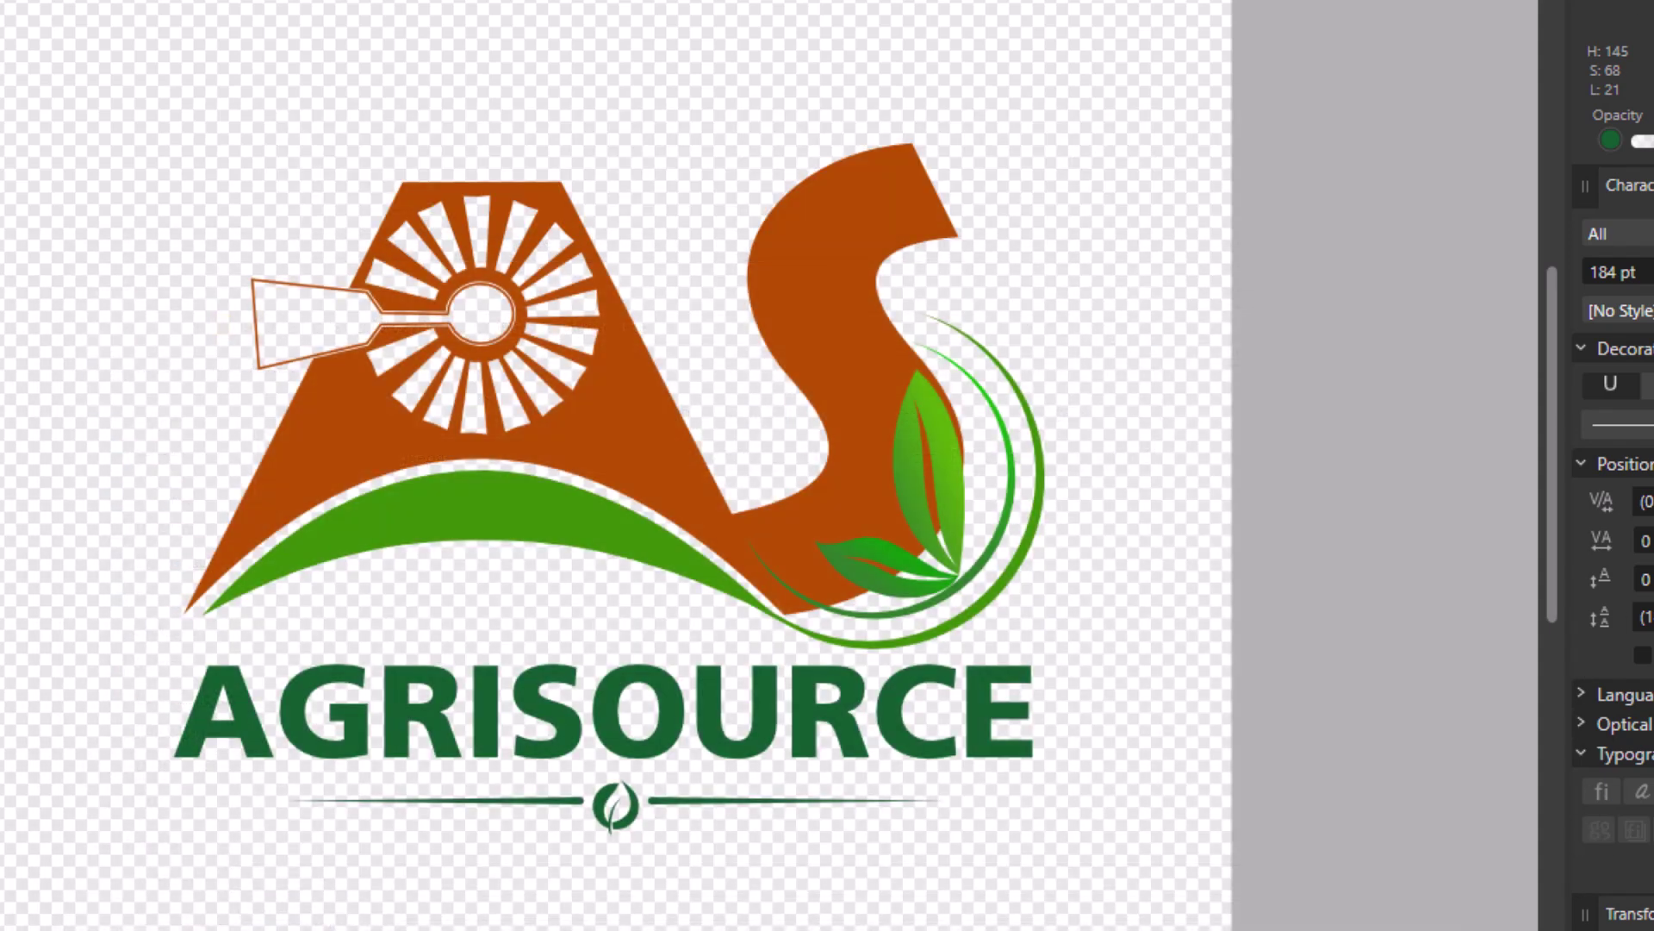